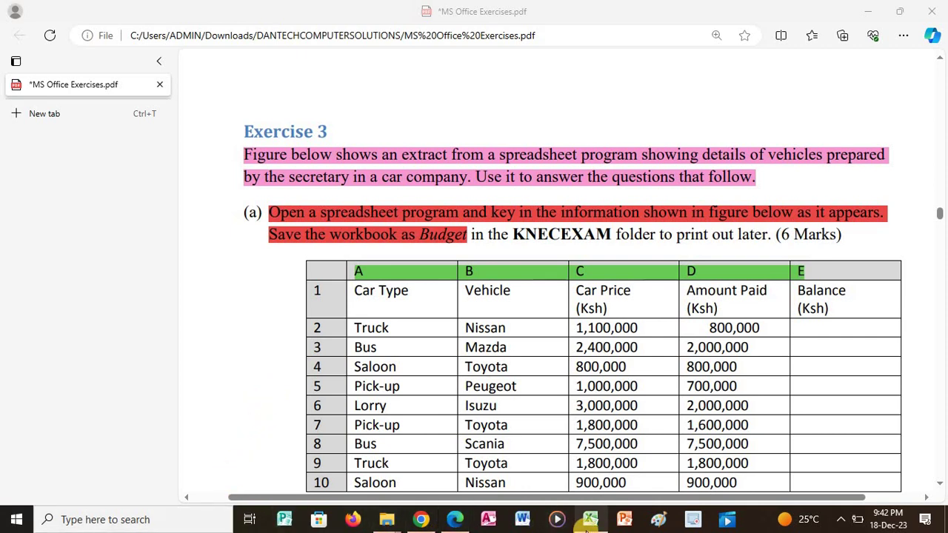
Switch to the Excel workbook and apply All Borders to the vehicle table in A1:E12
mouse_move(587, 530)
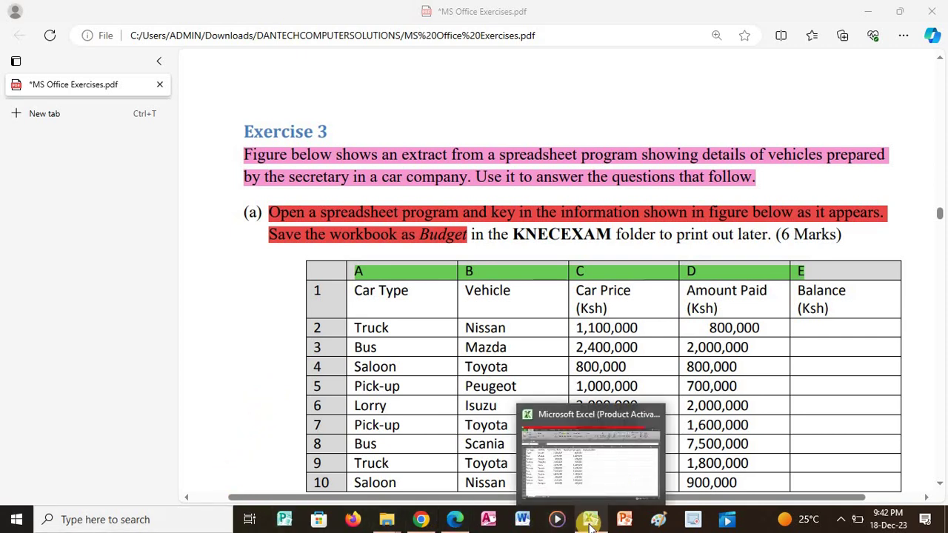
click(590, 524)
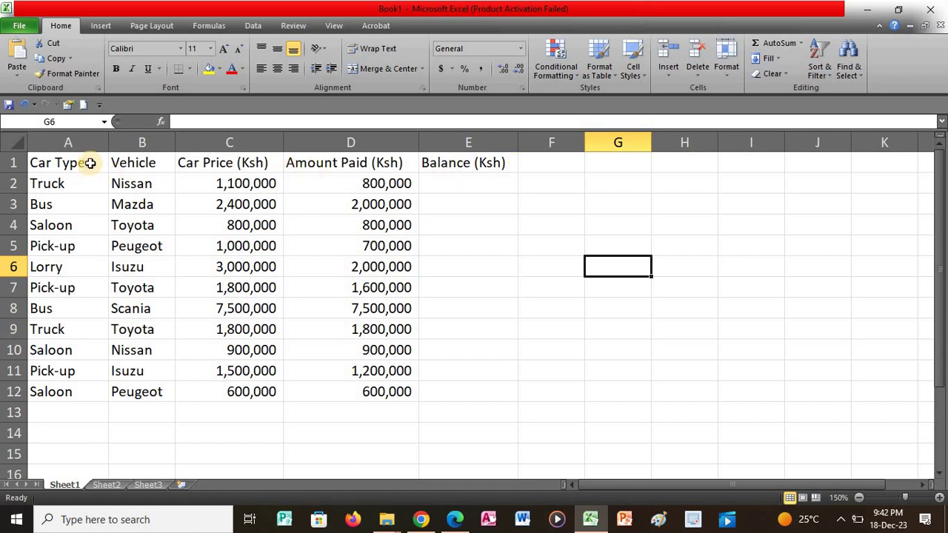
drag(90, 164, 501, 390)
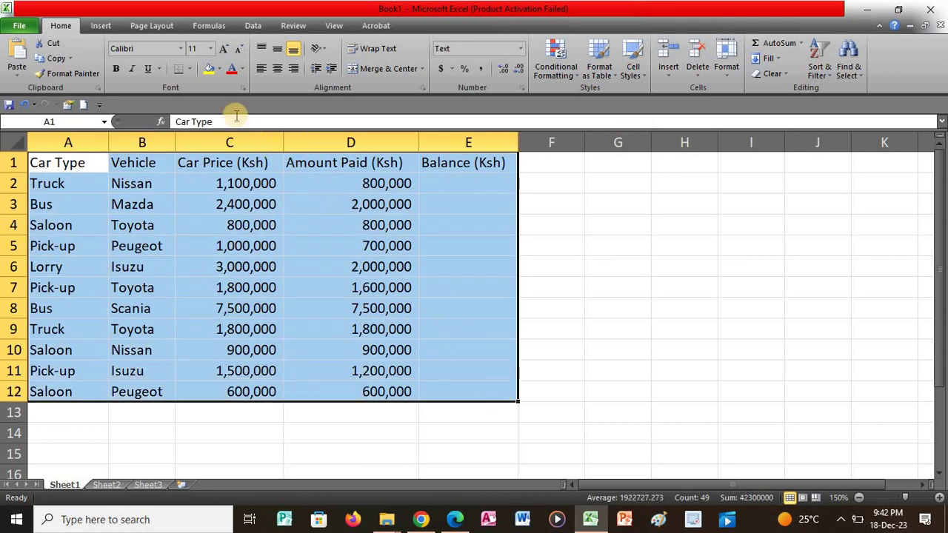
click(189, 68)
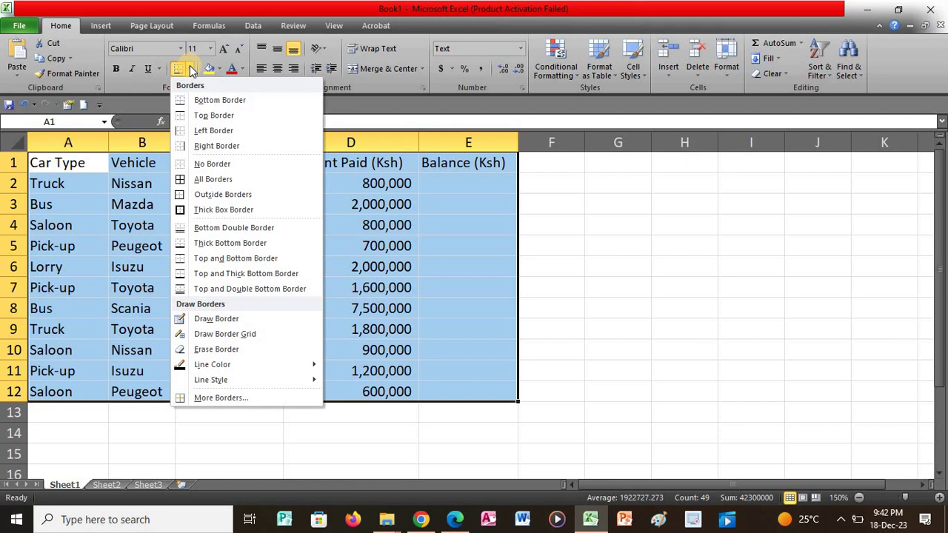
click(201, 179)
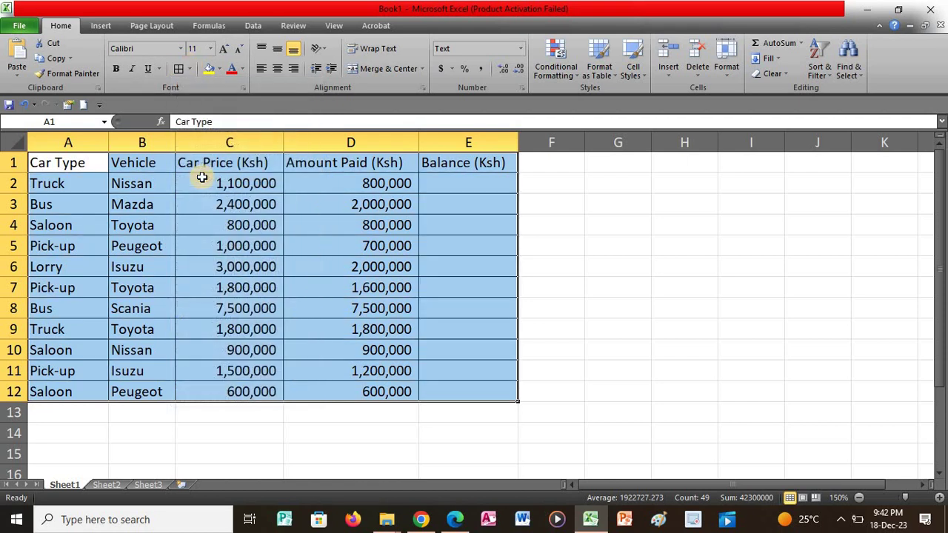
Make the header text in row 1 of Sheet1 bold
click(11, 162)
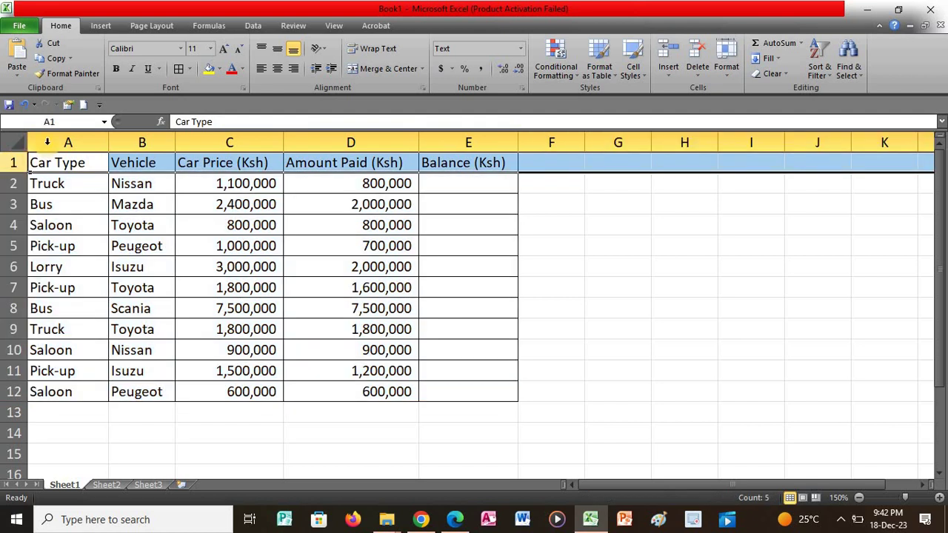
click(116, 69)
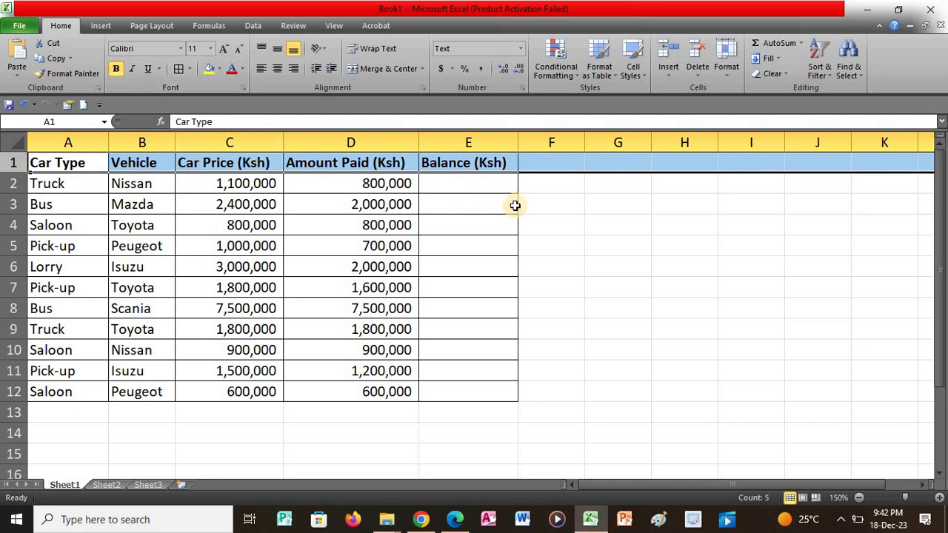
click(560, 205)
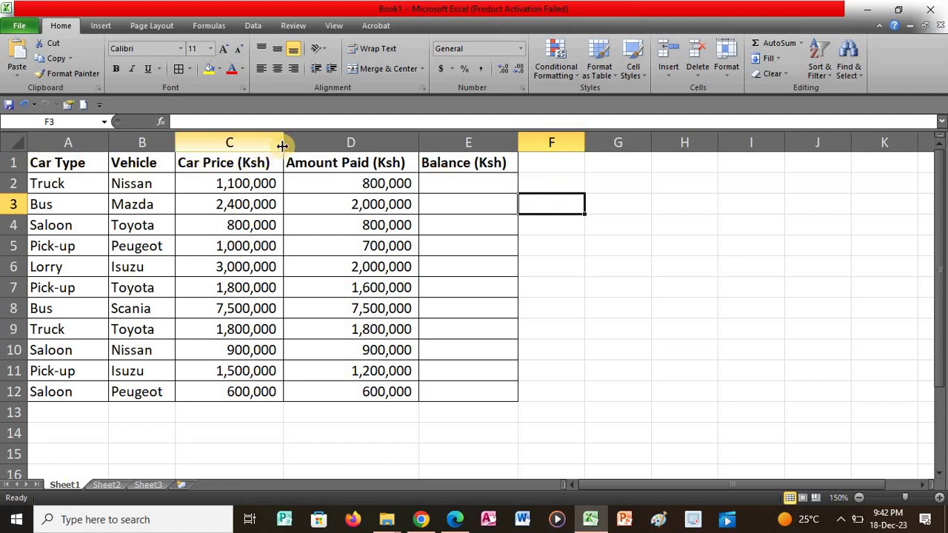
Narrow columns C, D and E so each fits its header without the "(Ksh)" part
drag(284, 142, 259, 148)
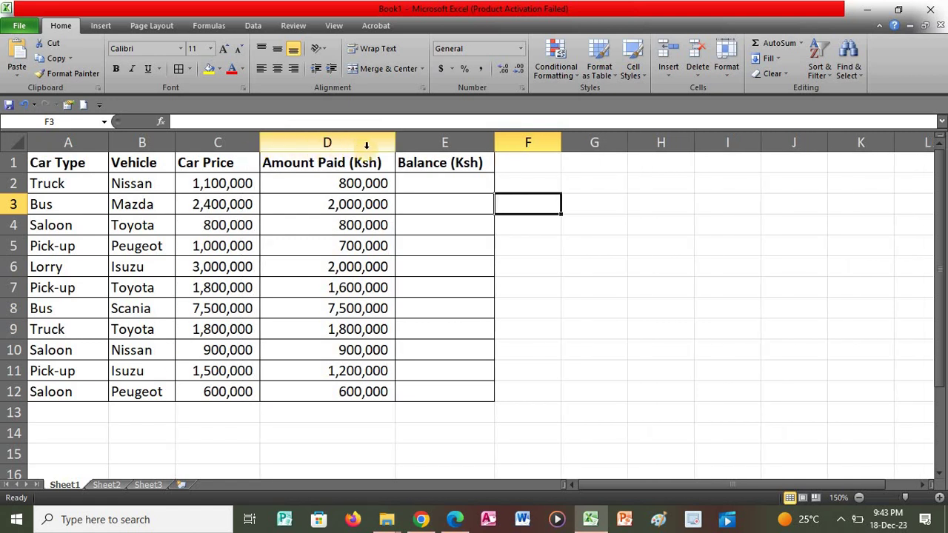
drag(393, 148, 371, 145)
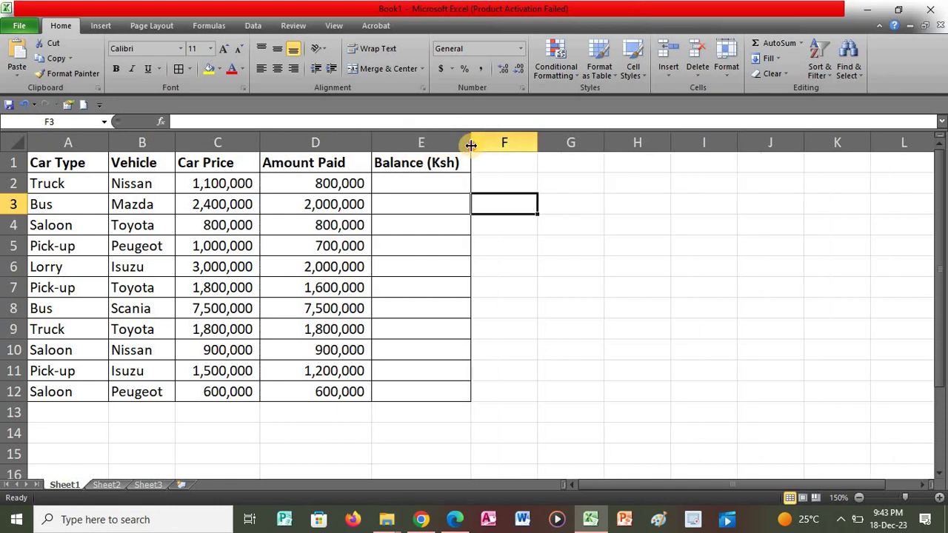
drag(470, 144, 444, 140)
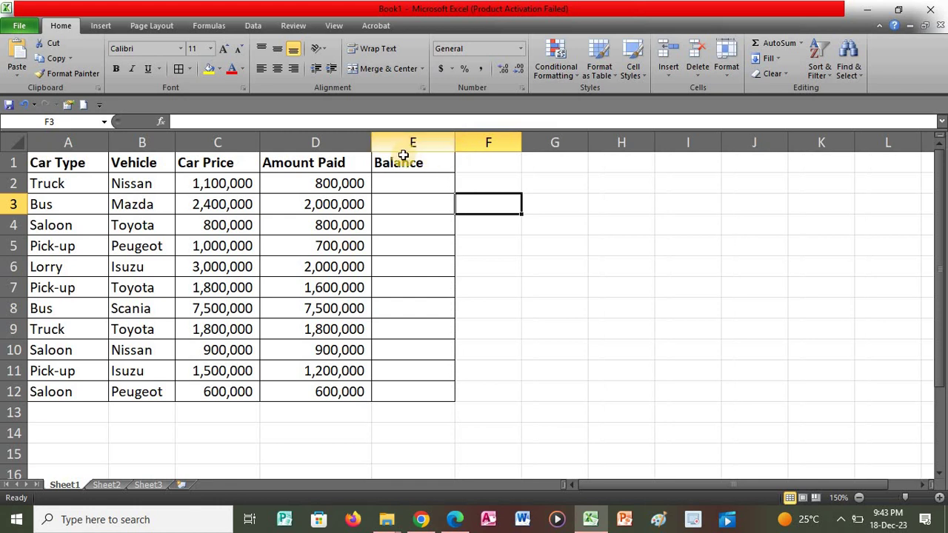
Wrap the header text in row 1 and align it to the top of the cells
click(13, 162)
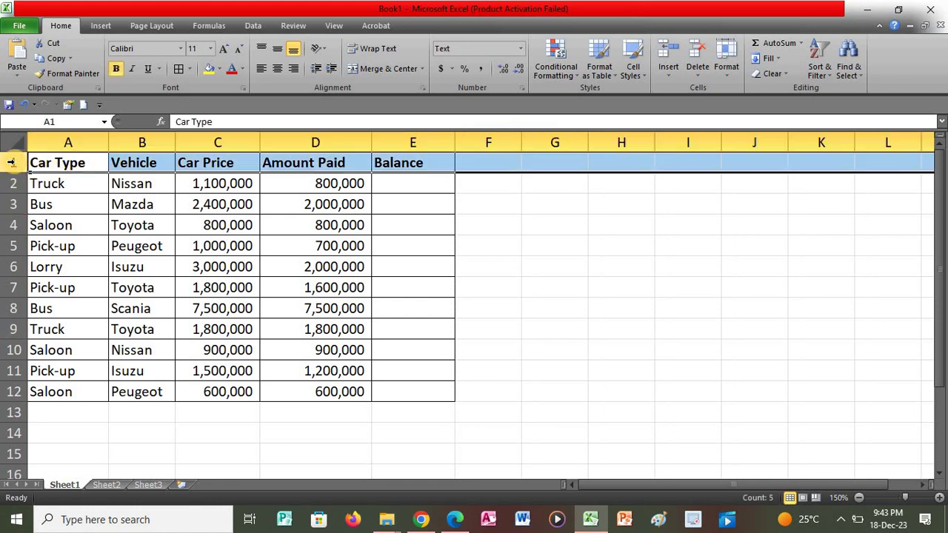
click(376, 50)
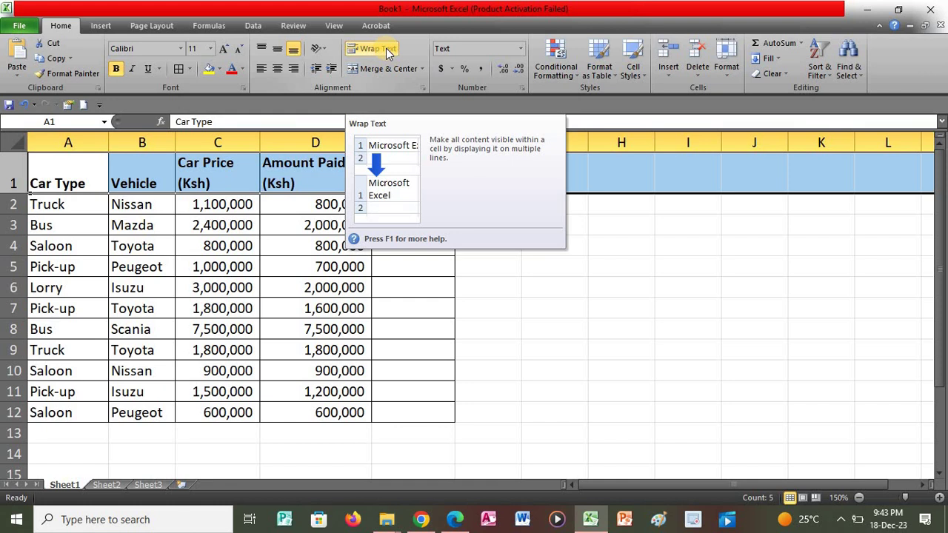
click(261, 53)
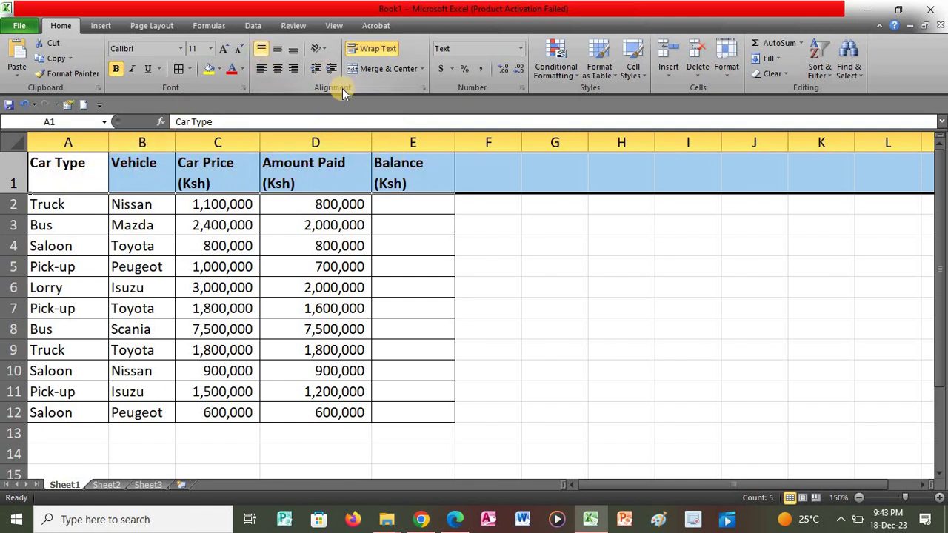
click(529, 223)
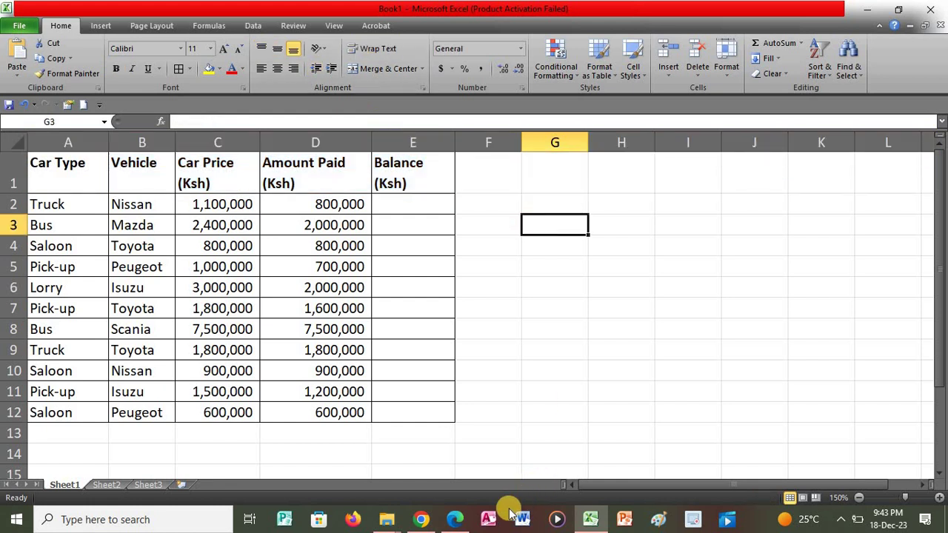
Check task (b) in the exercise PDF, and copy the entire contents of Sheet1 into Sheet2 starting at A1
click(459, 521)
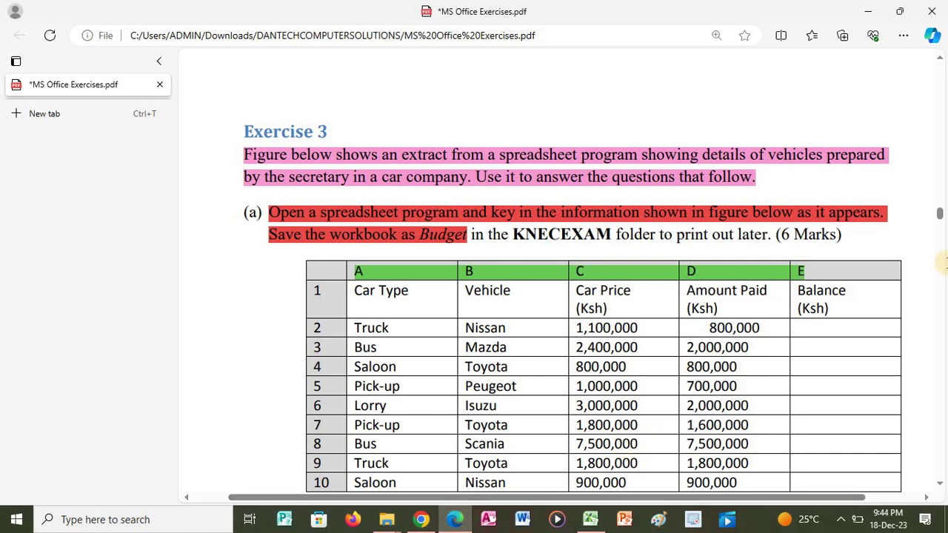
scroll(939, 332, down, 5)
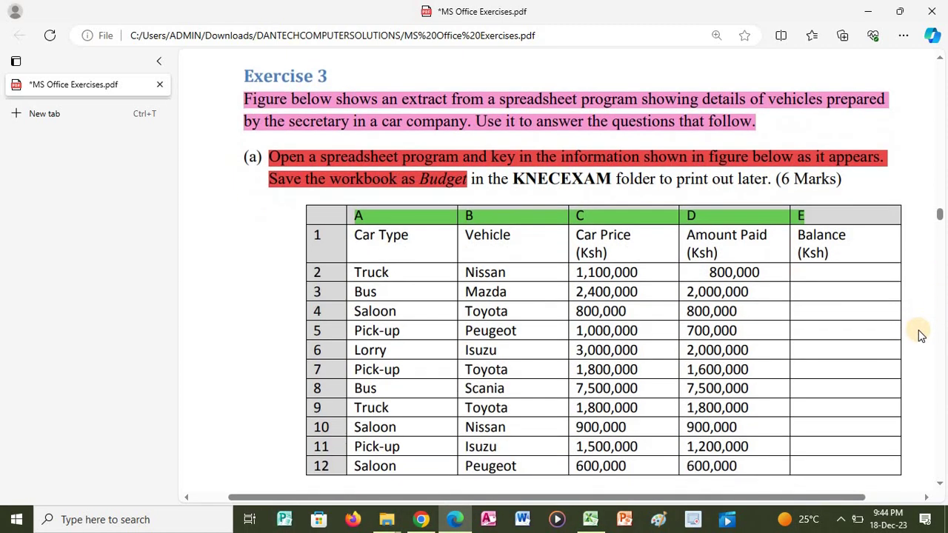
scroll(918, 335, down, 3)
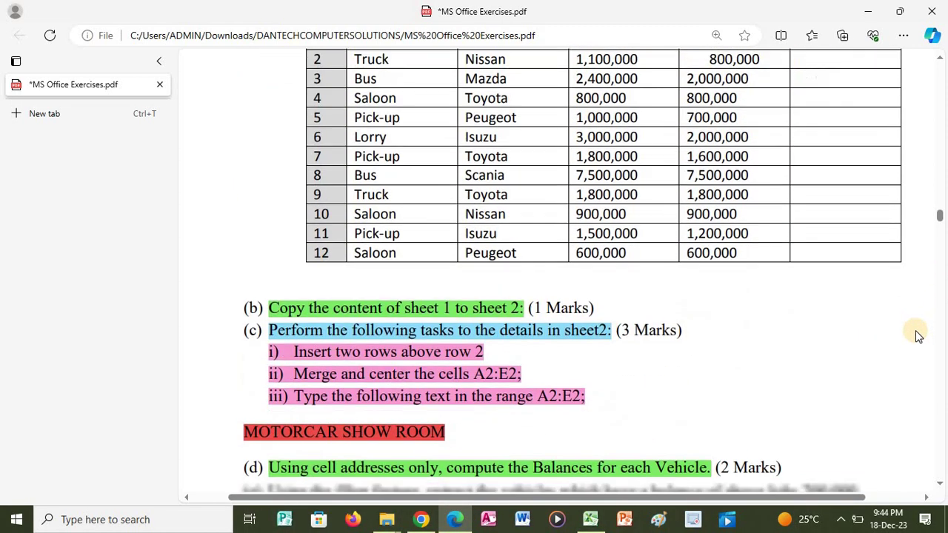
scroll(736, 343, down, 3)
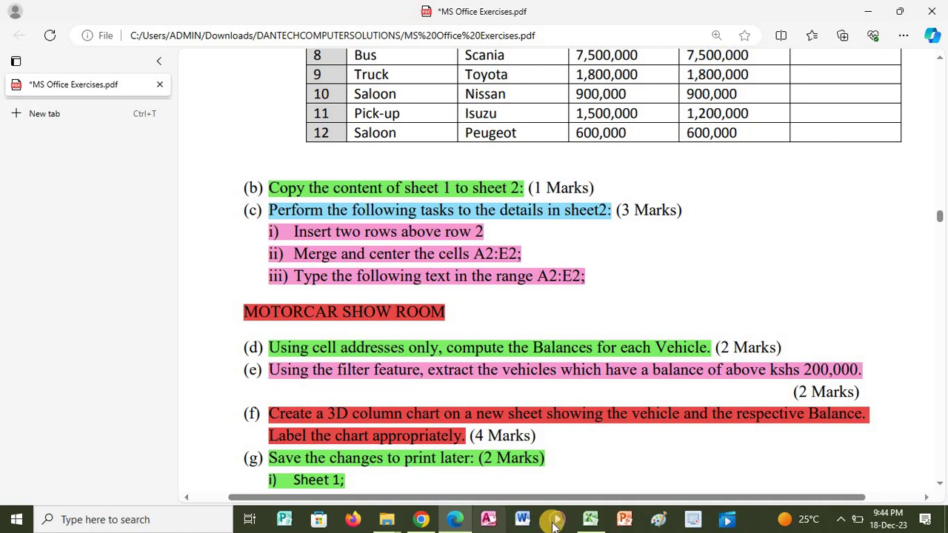
click(590, 519)
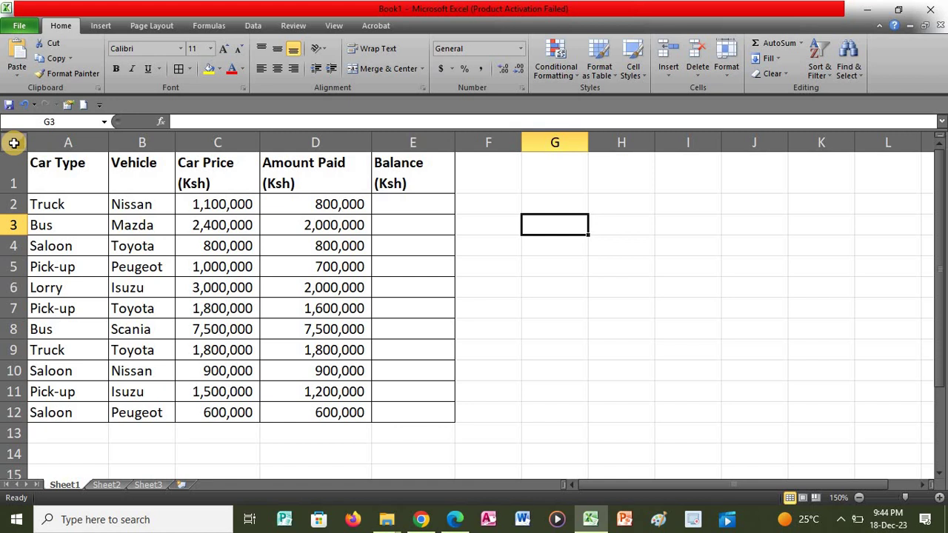
click(13, 143)
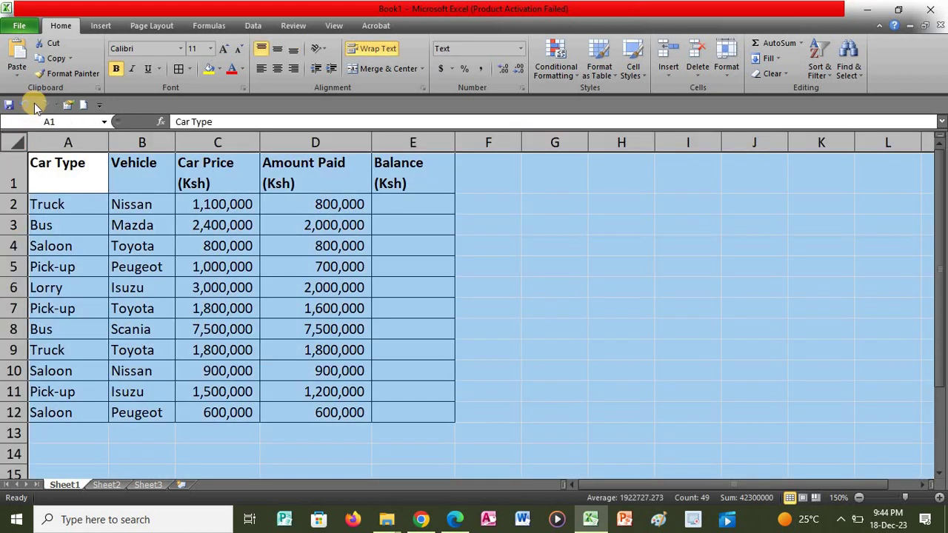
click(49, 60)
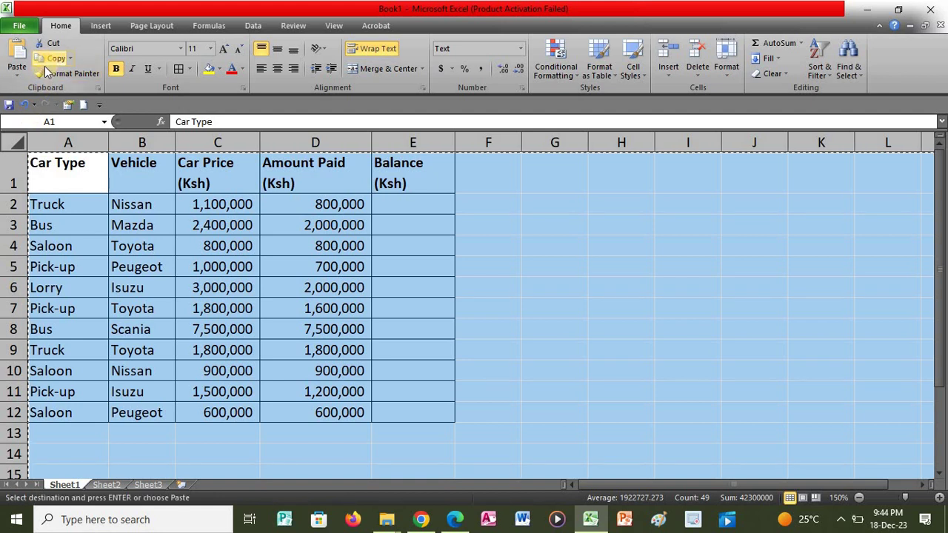
click(106, 484)
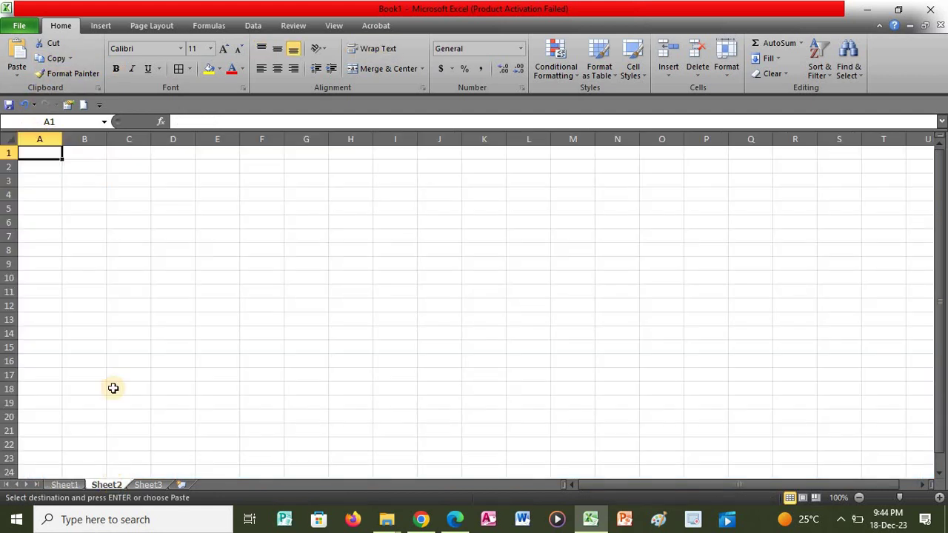
click(18, 50)
click(531, 321)
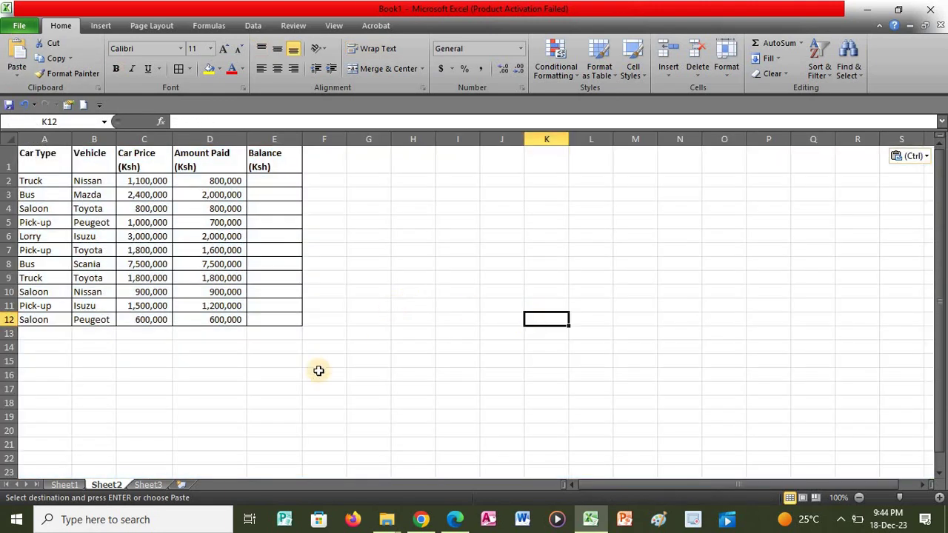
Return to Sheet1 and end copy mode so the copied area is no longer marked
click(69, 485)
click(554, 348)
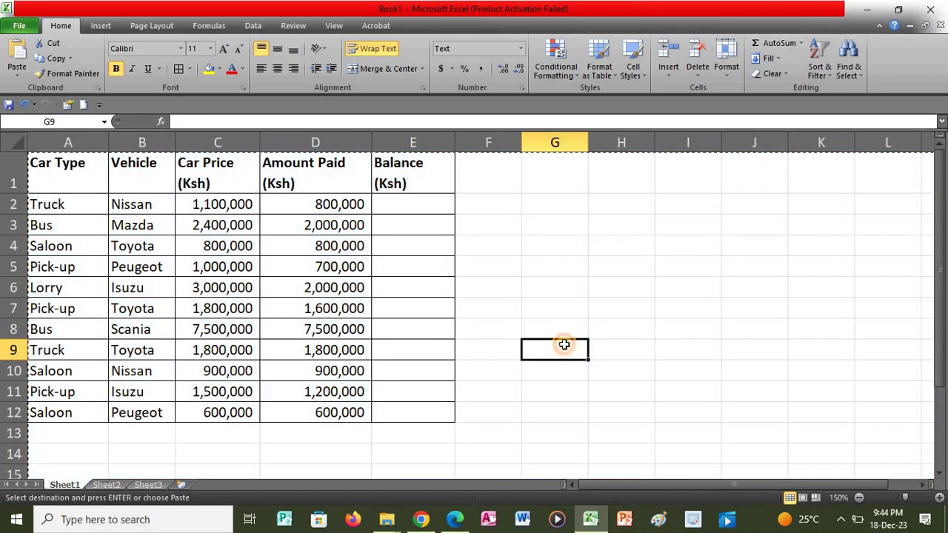
double_click(555, 350)
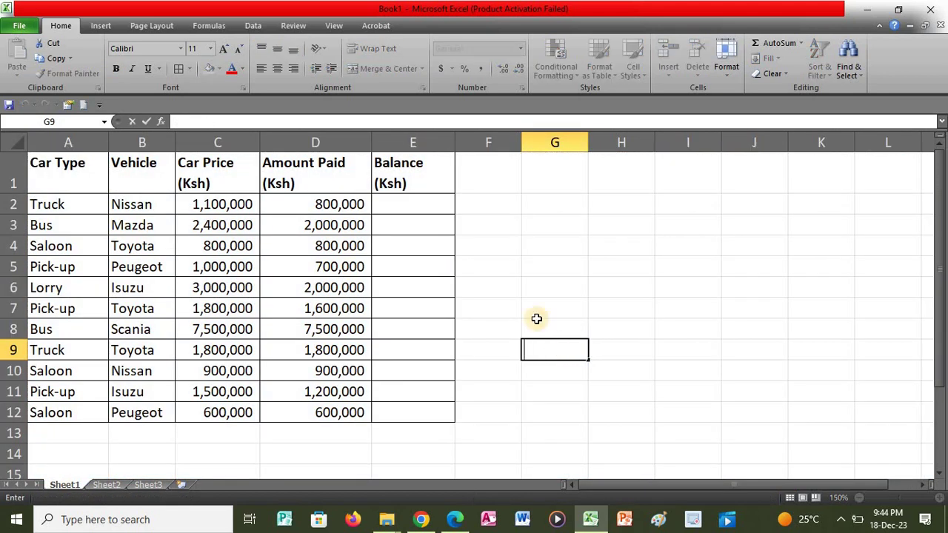
click(503, 288)
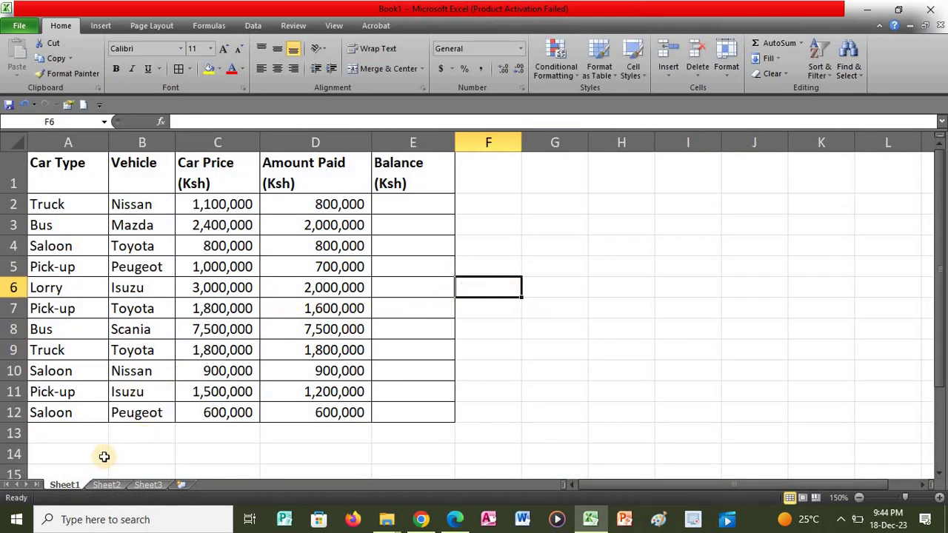
Check task (c) in the exercise PDF, and insert two blank rows above row 2 in Sheet2
click(107, 485)
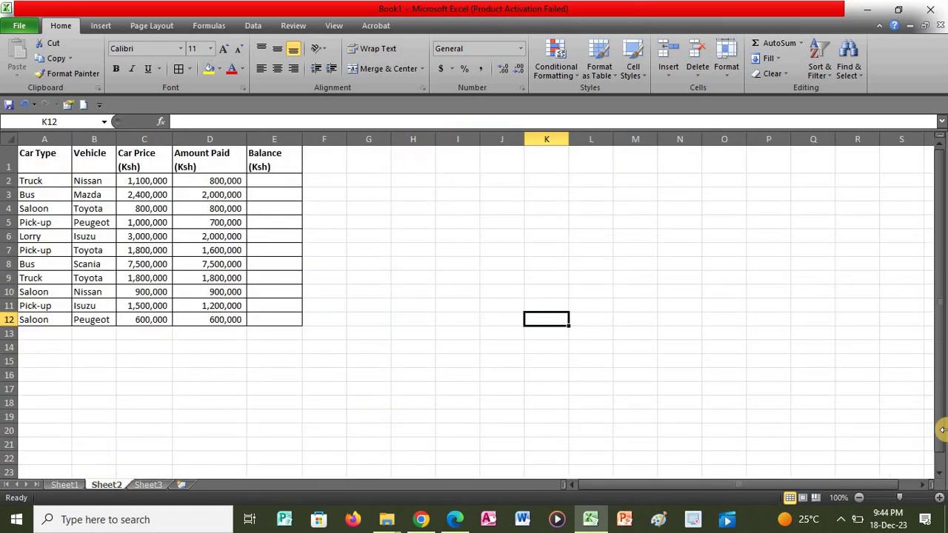
click(939, 502)
click(939, 502)
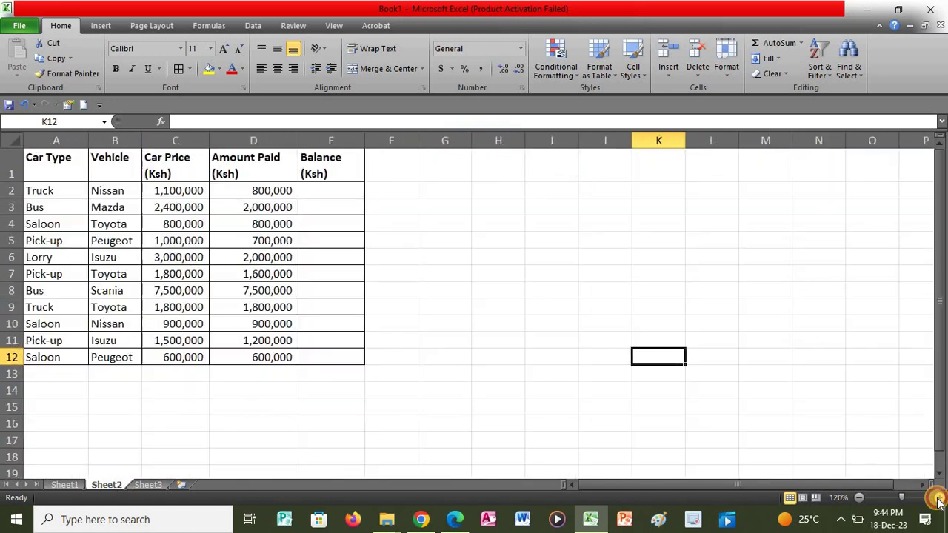
click(938, 502)
click(939, 502)
click(939, 502)
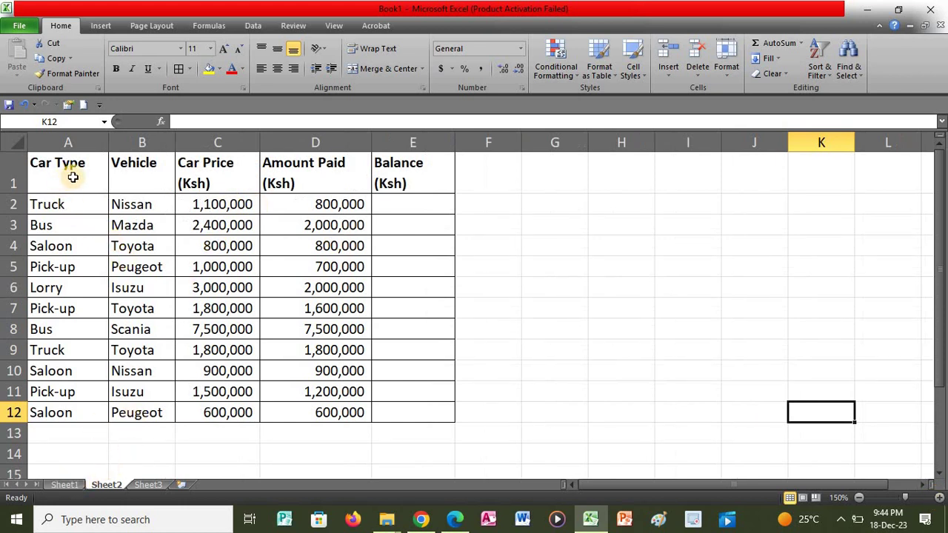
click(455, 519)
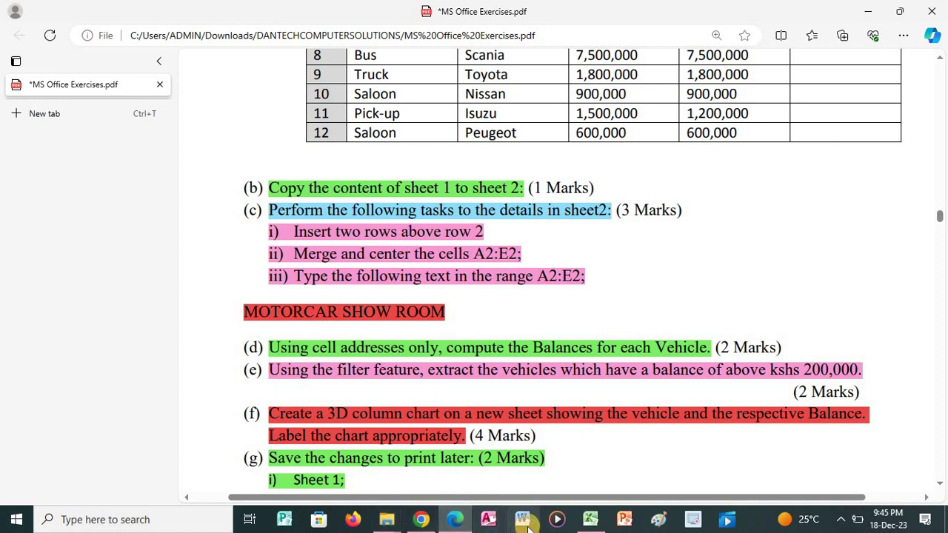
click(590, 520)
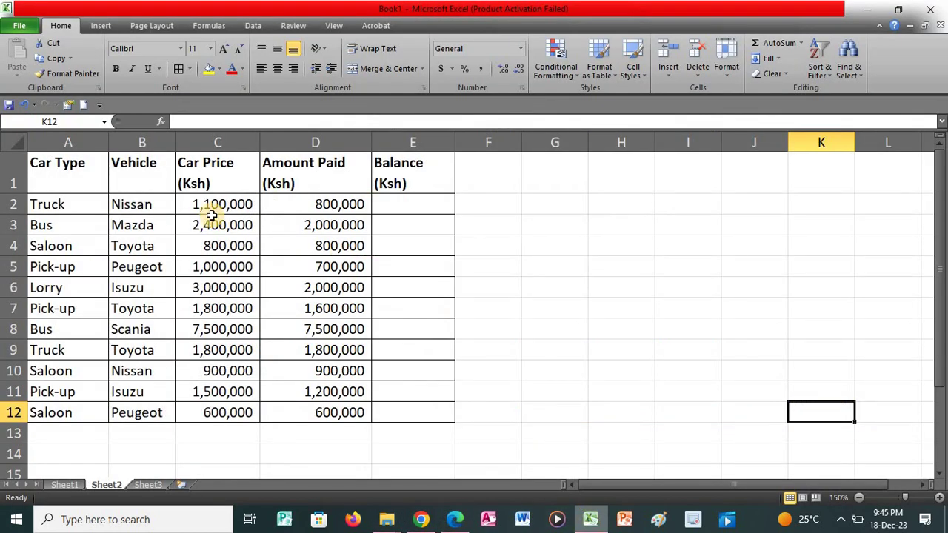
click(13, 204)
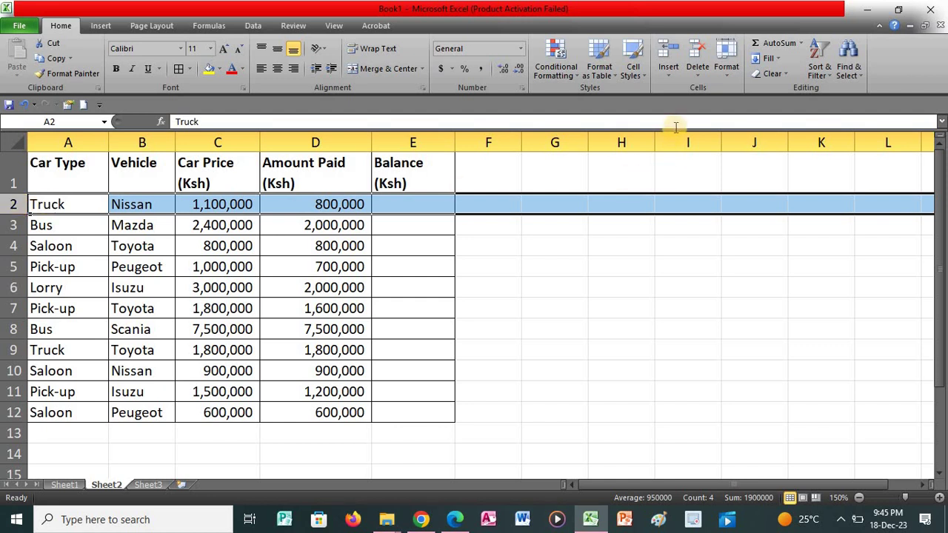
click(665, 52)
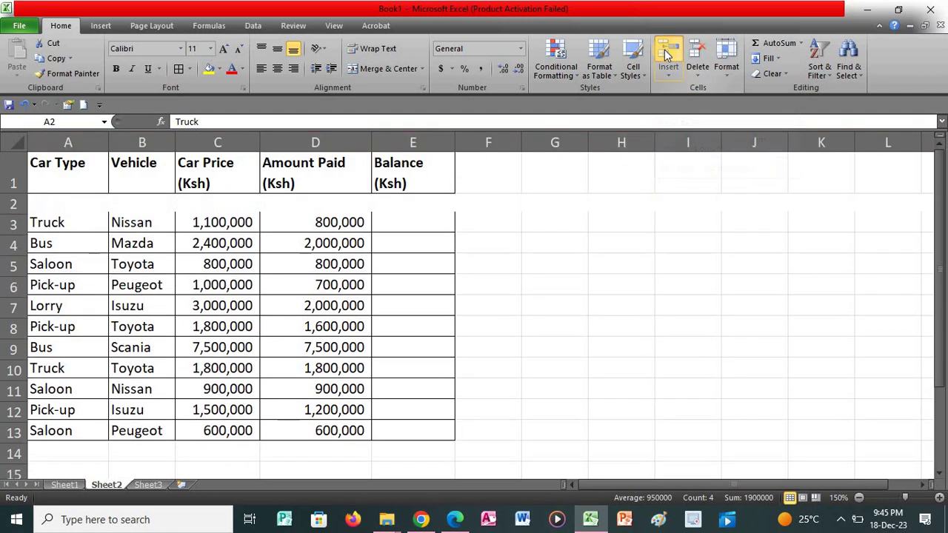
click(665, 52)
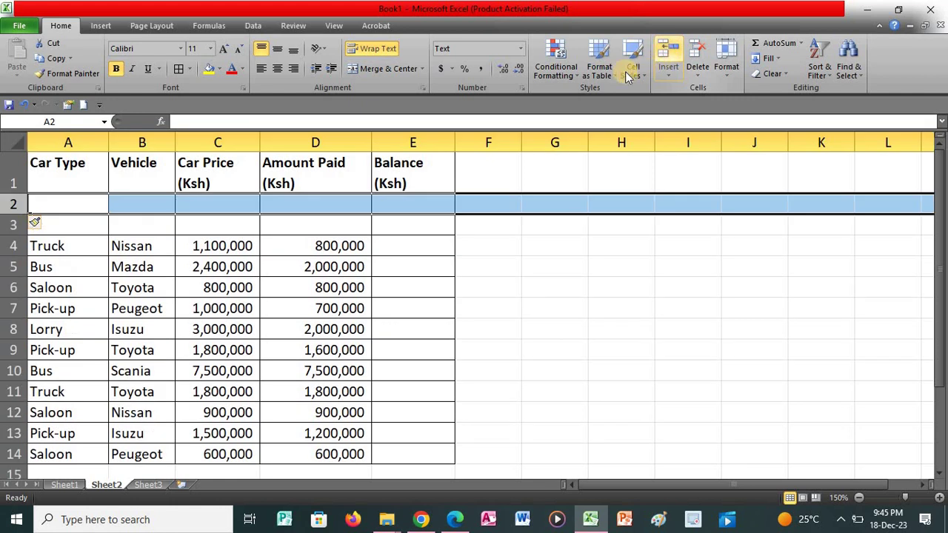
Check task (c) ii in the exercise PDF, and merge and center cells A2:E2 in Sheet2
click(388, 49)
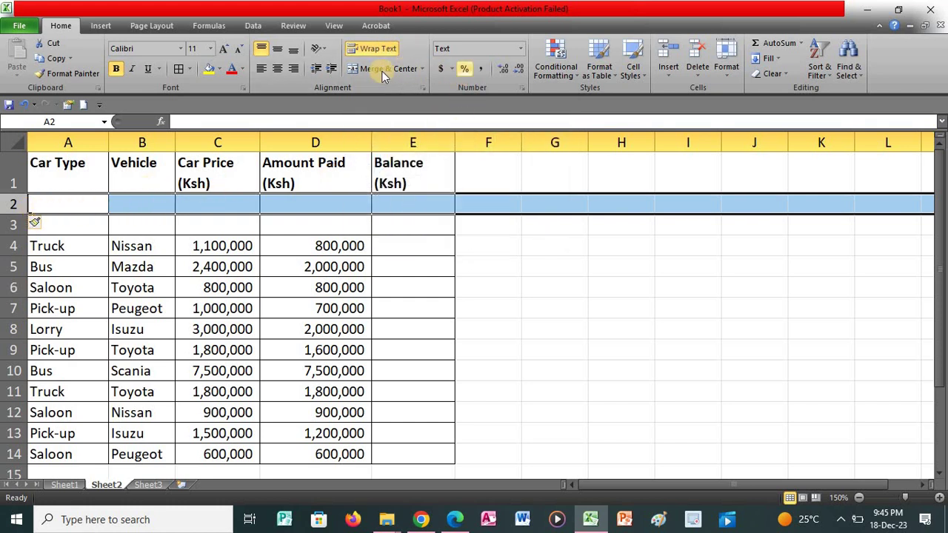
click(476, 228)
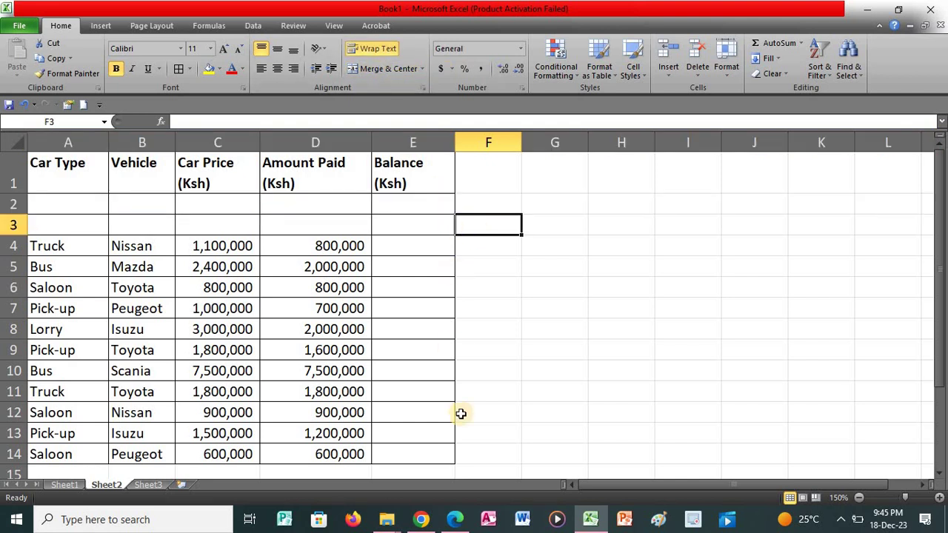
click(454, 518)
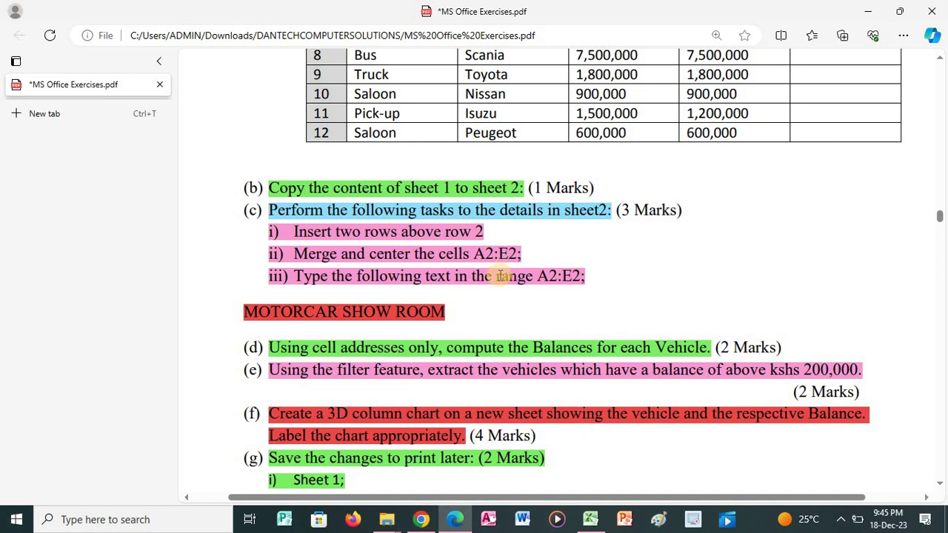
click(590, 519)
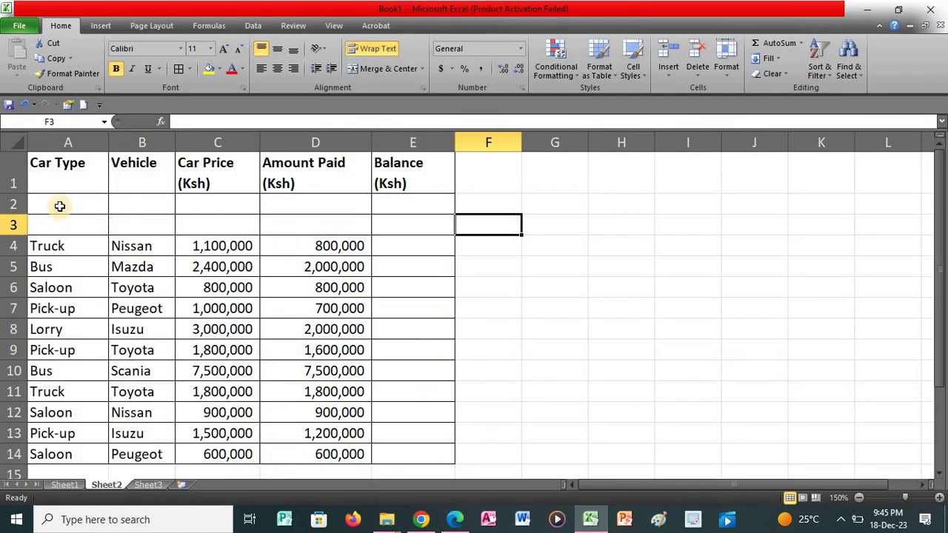
drag(59, 206, 419, 207)
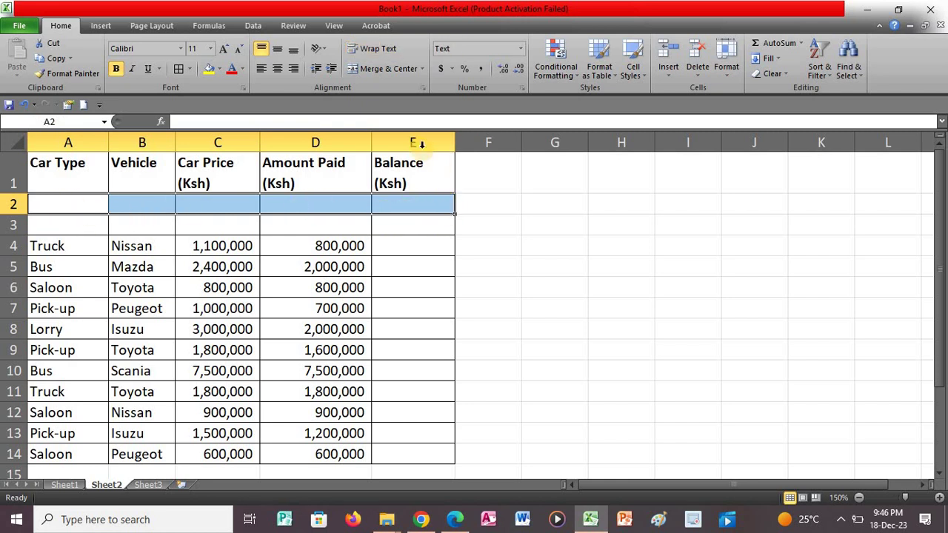
click(379, 70)
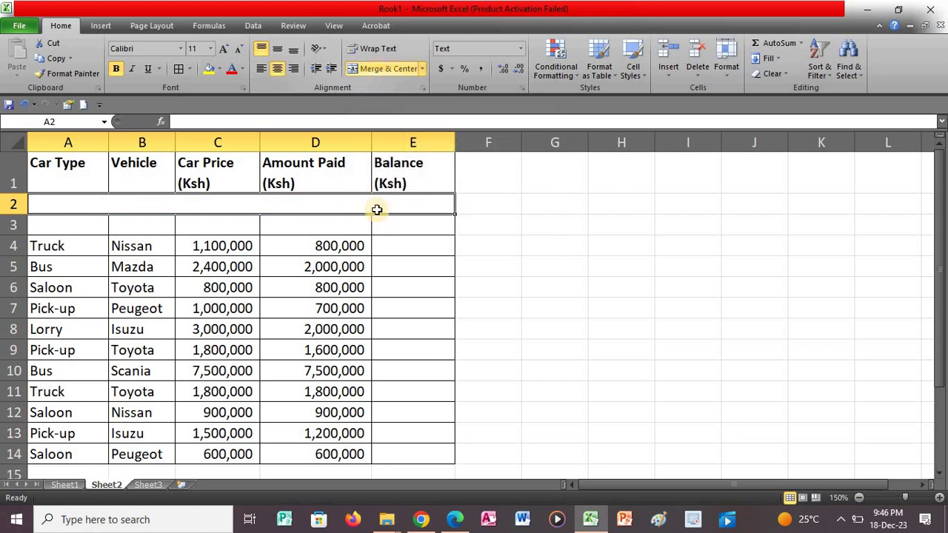
Enter the title MOTORCAR SHOW ROOM in the merged range A2:E2, matching its wording to the exercise PDF
click(454, 520)
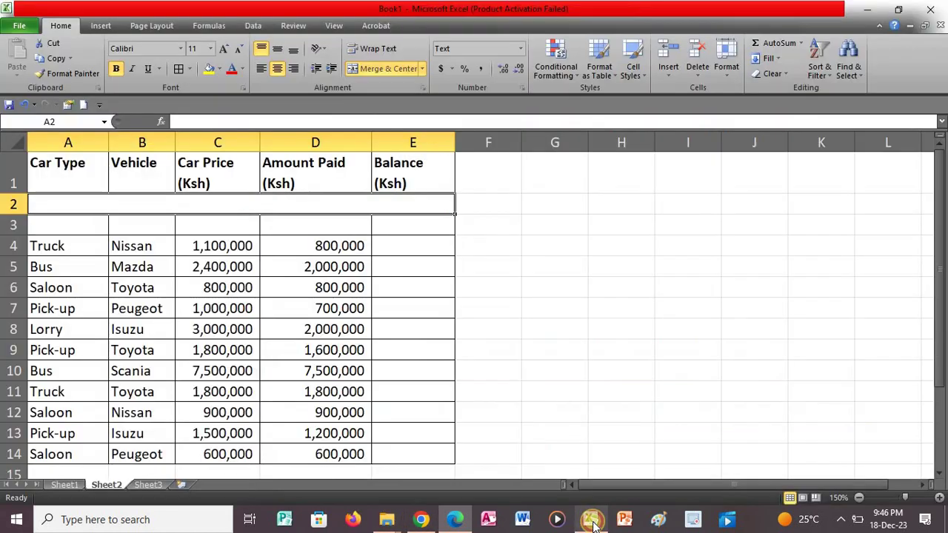
click(590, 519)
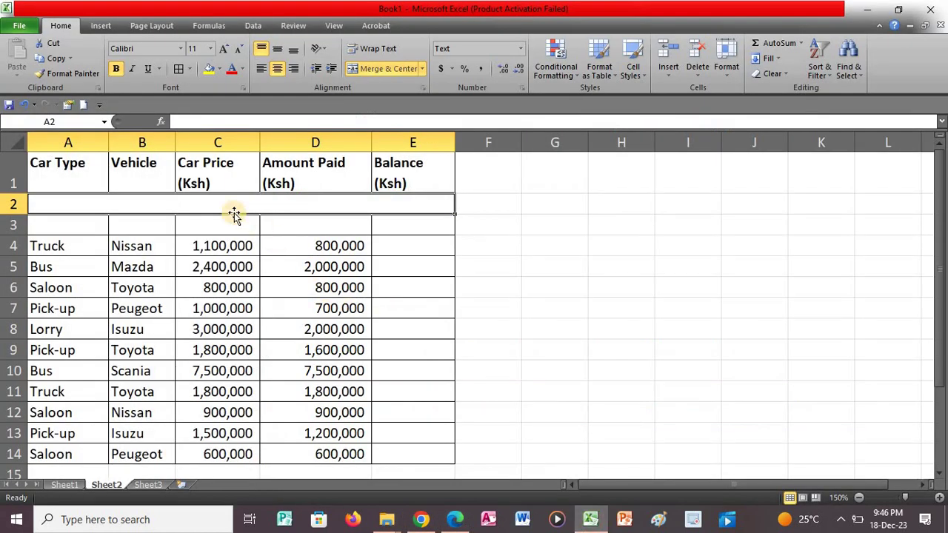
text(MOT)
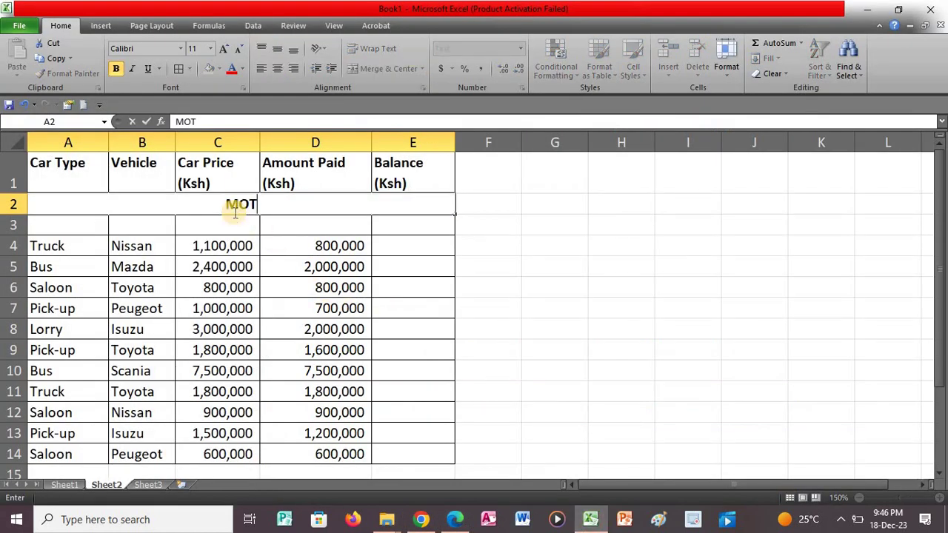
text(ORC)
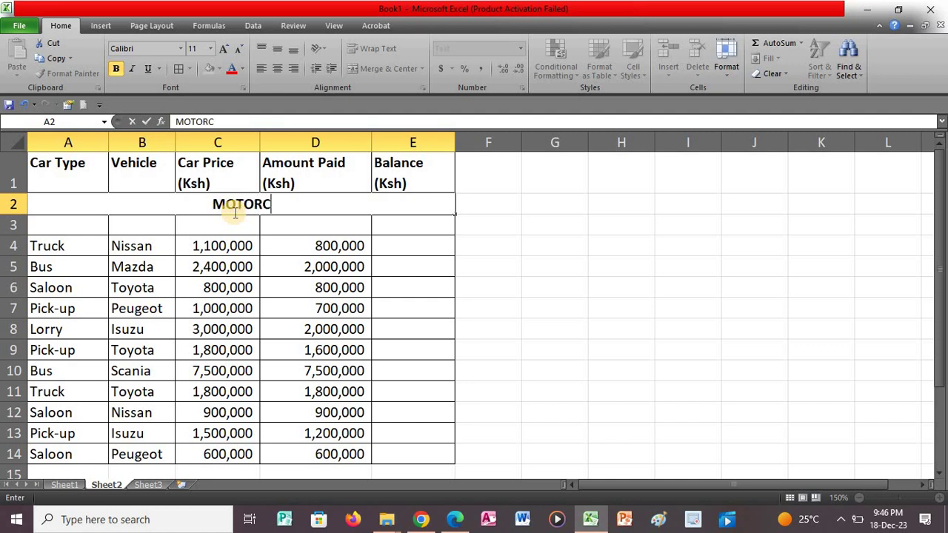
text(AR S)
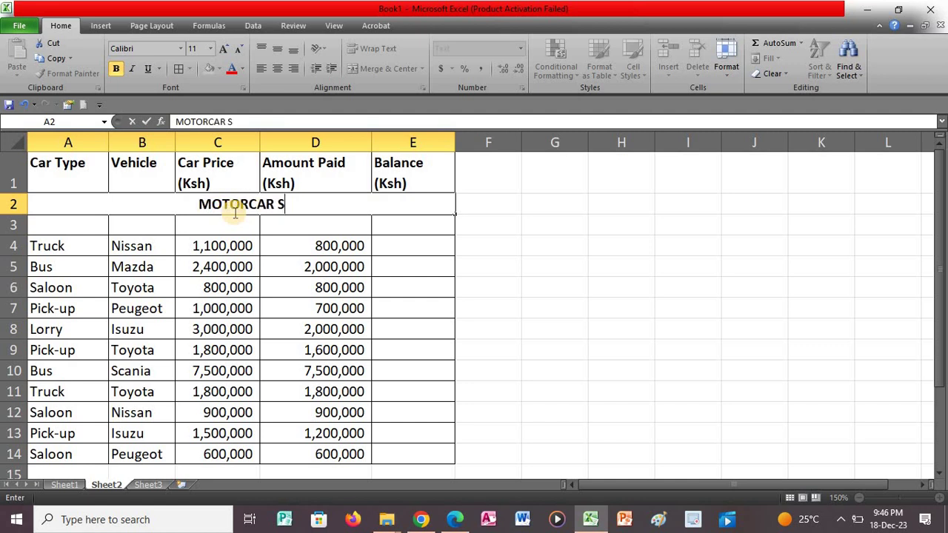
text(HOWROOM)
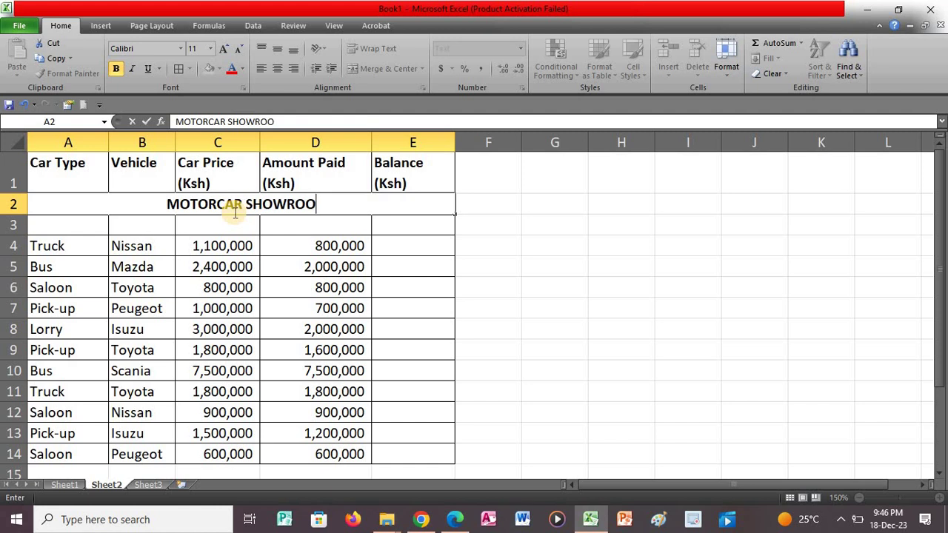
click(456, 520)
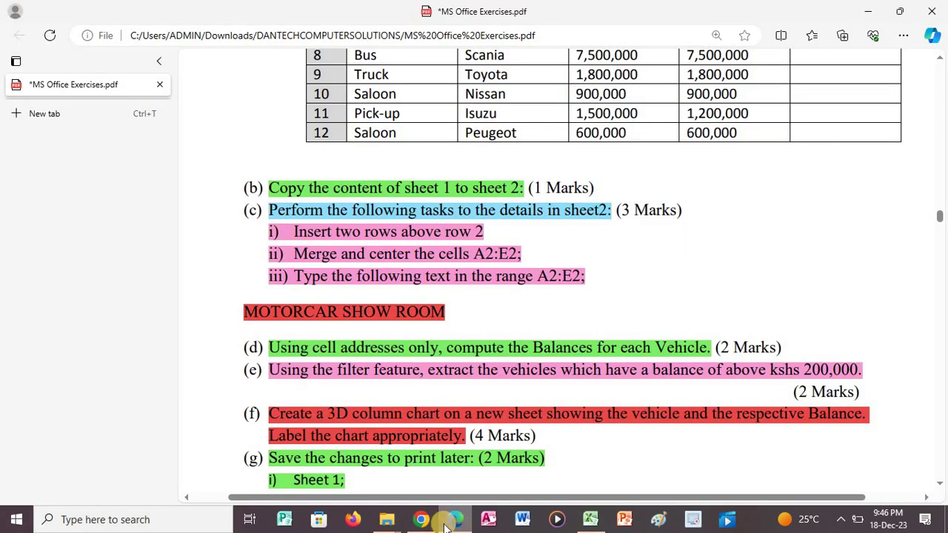
click(590, 519)
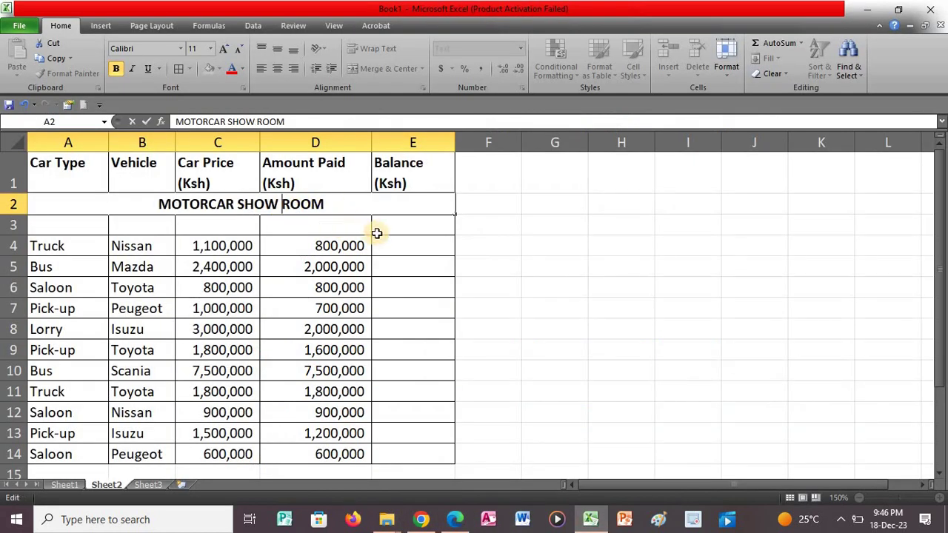
click(533, 226)
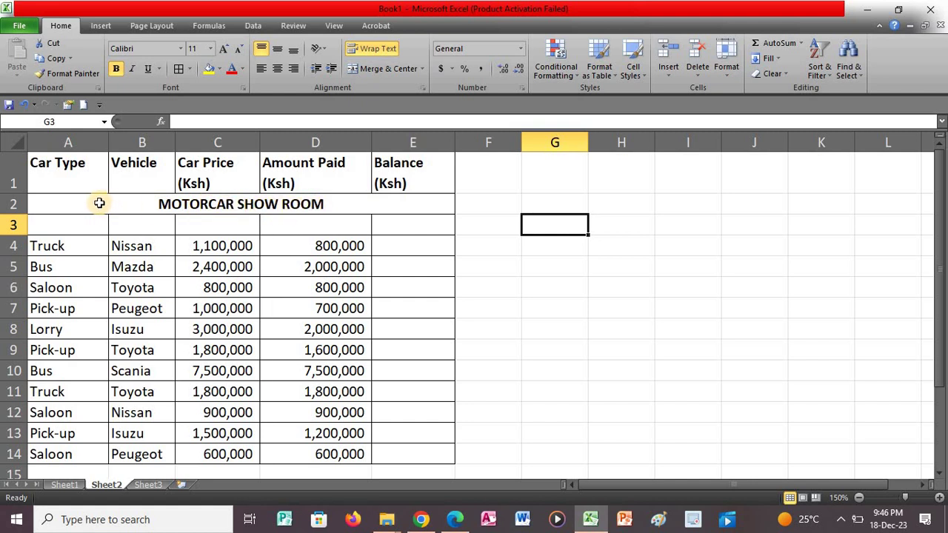
click(345, 203)
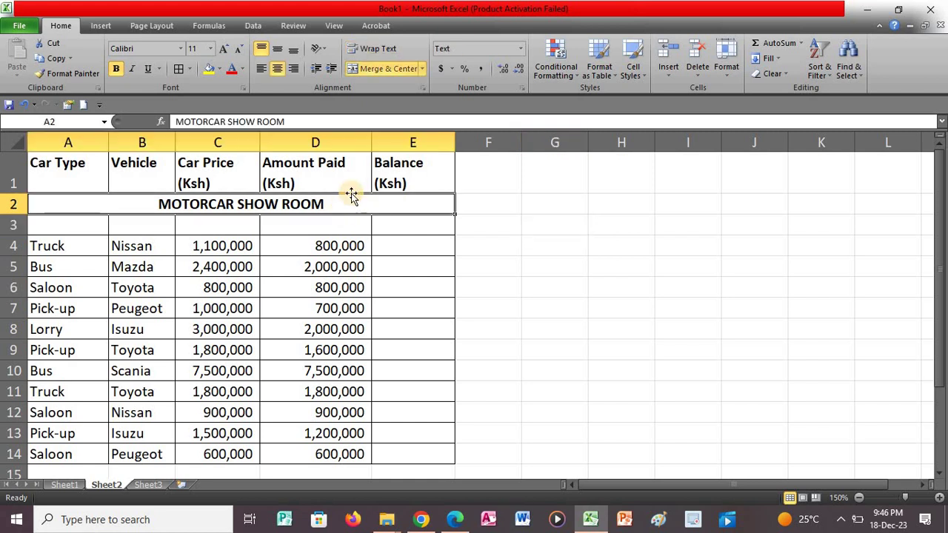
click(491, 231)
Check task (d) in the exercise PDF, and compute the balances by entering =(C4-D4) in E4 and filling it down to E14
click(455, 518)
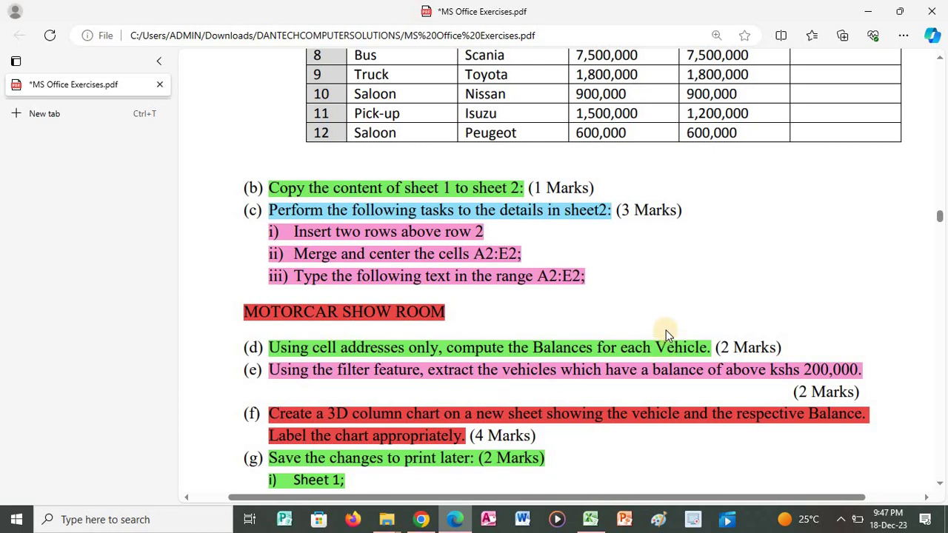
scroll(629, 325, down, 5)
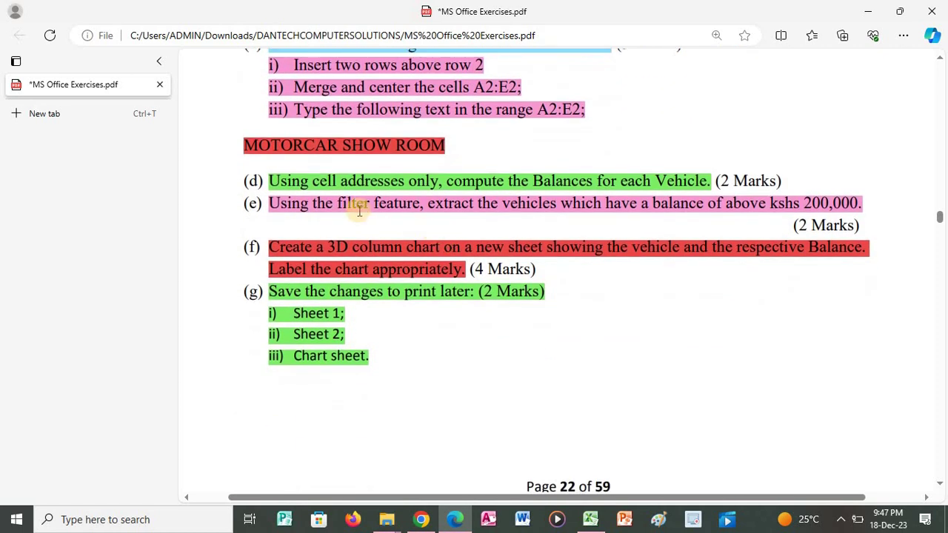
scroll(366, 188, down, 2)
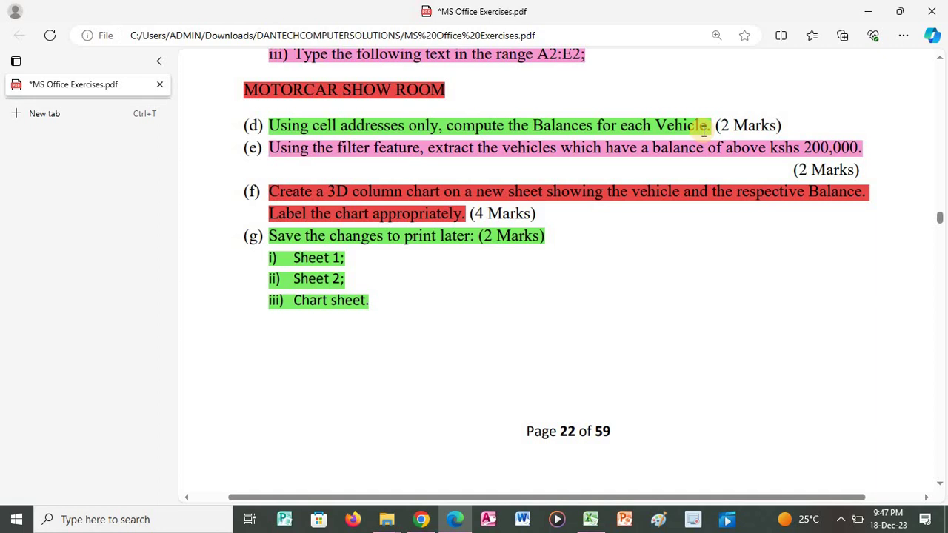
click(601, 522)
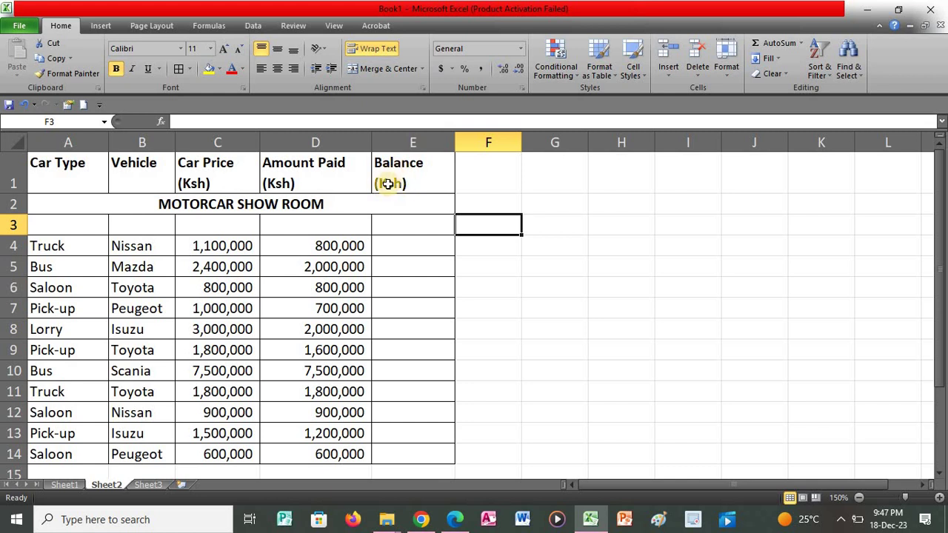
click(398, 246)
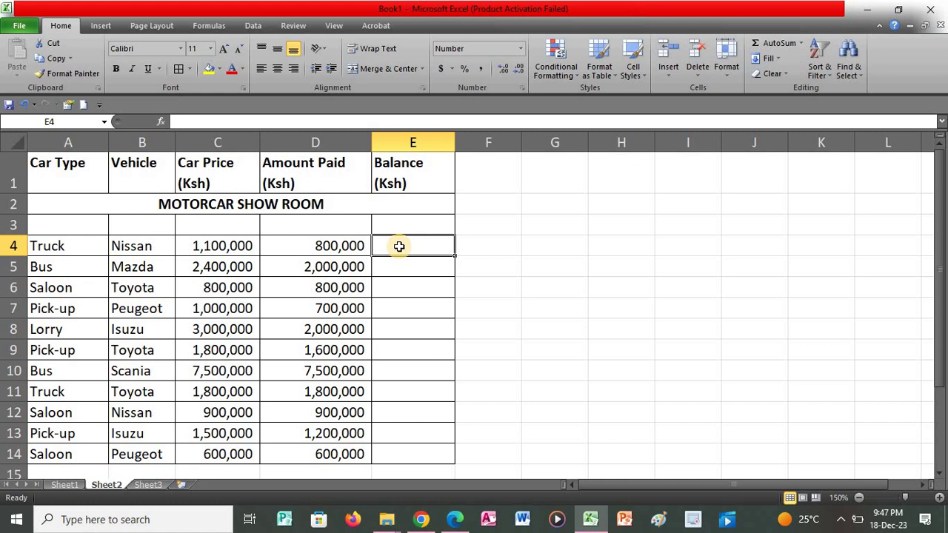
text(=)
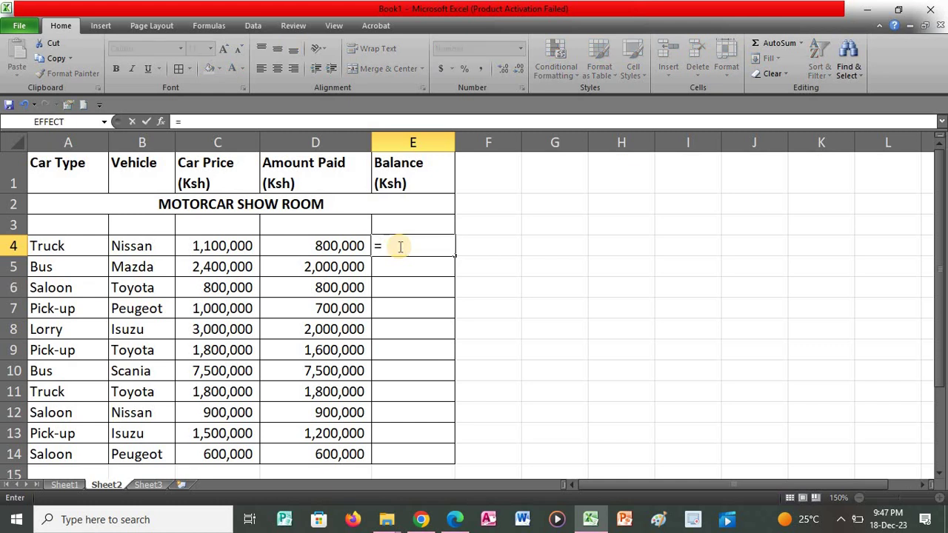
text(()
click(235, 245)
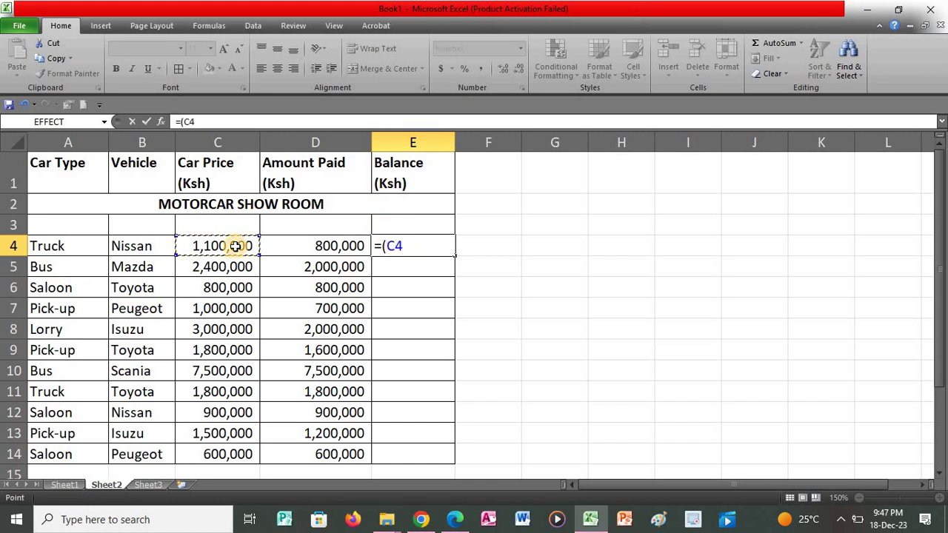
text(-)
click(288, 247)
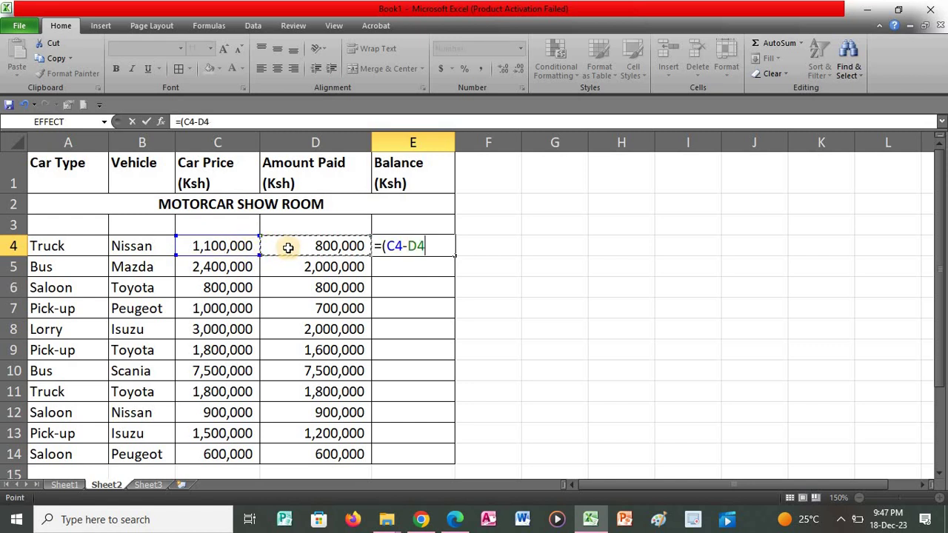
text())
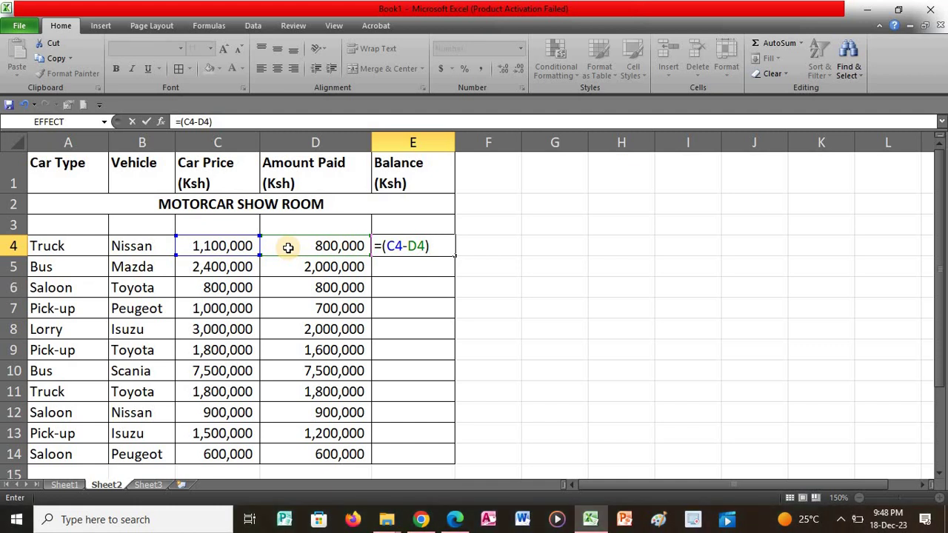
key(Return)
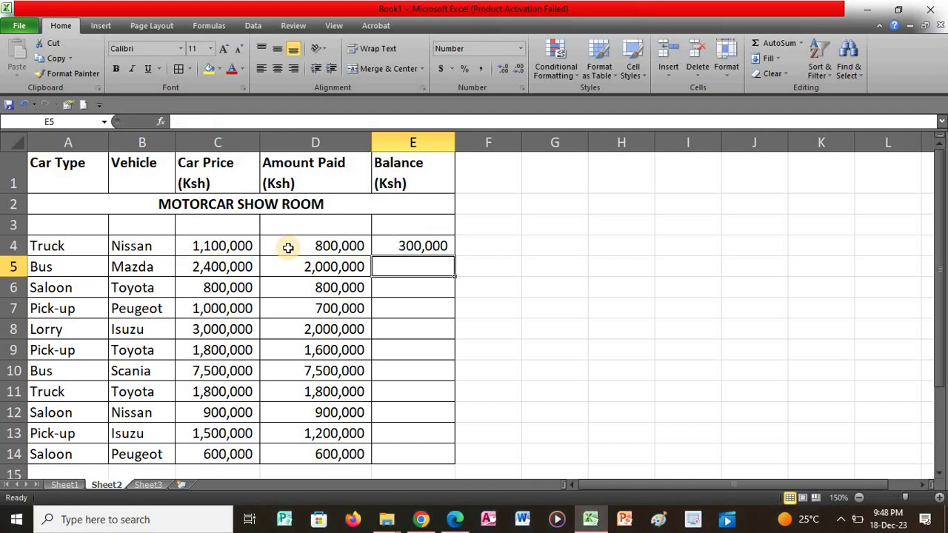
key(Up)
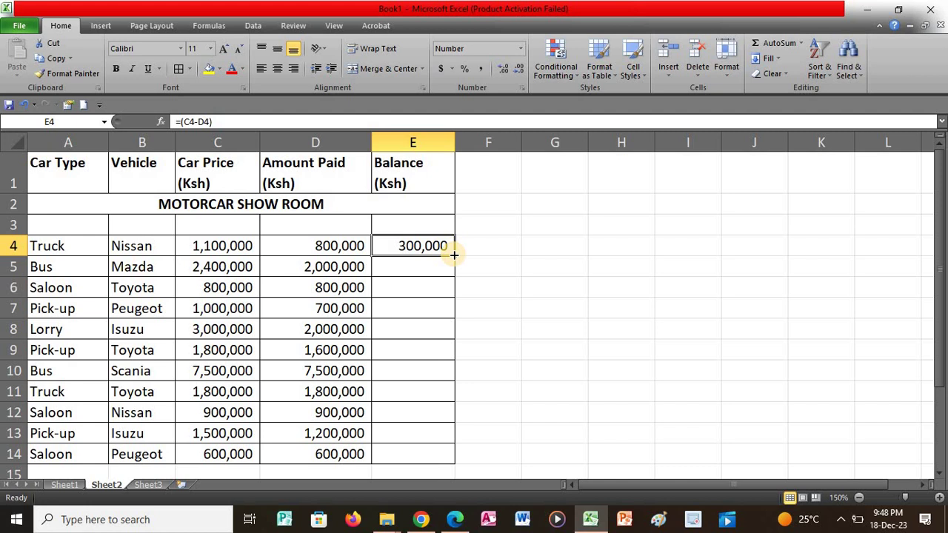
drag(453, 255, 439, 457)
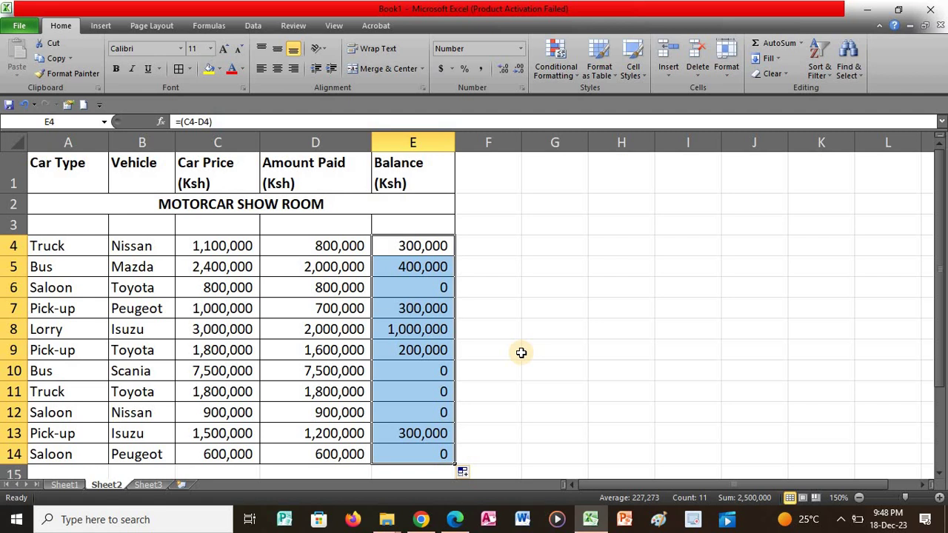
Check task (e) in the exercise PDF, and apply a filter to the balances in E4:E14 that excludes the value 0
click(454, 519)
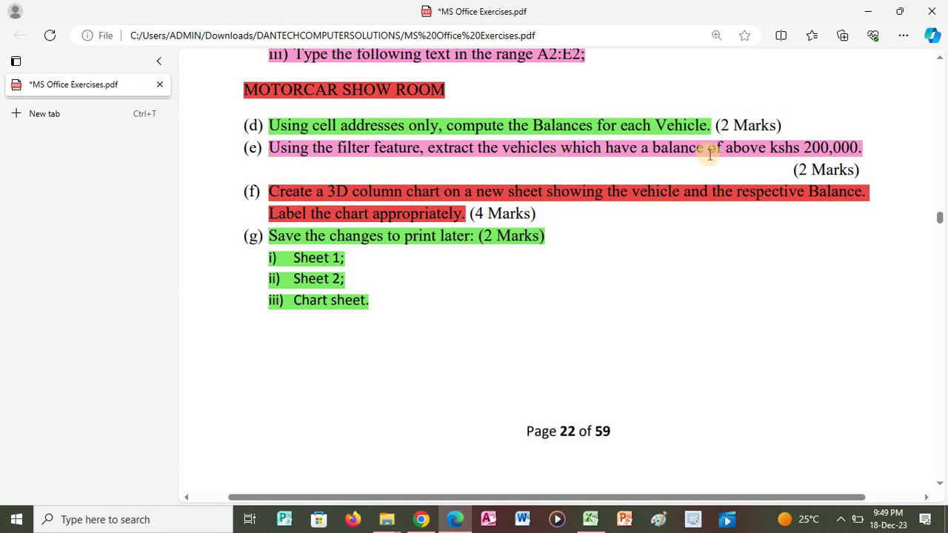
click(598, 520)
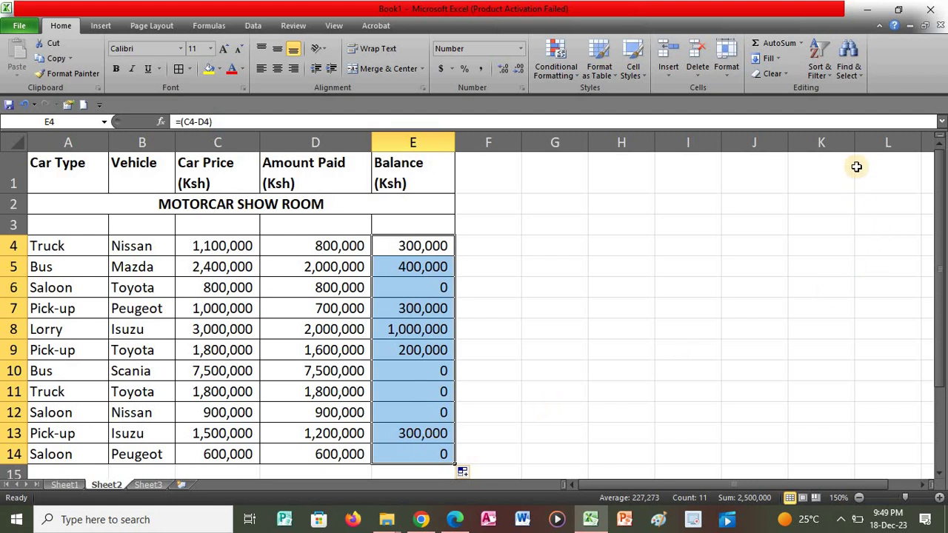
click(830, 72)
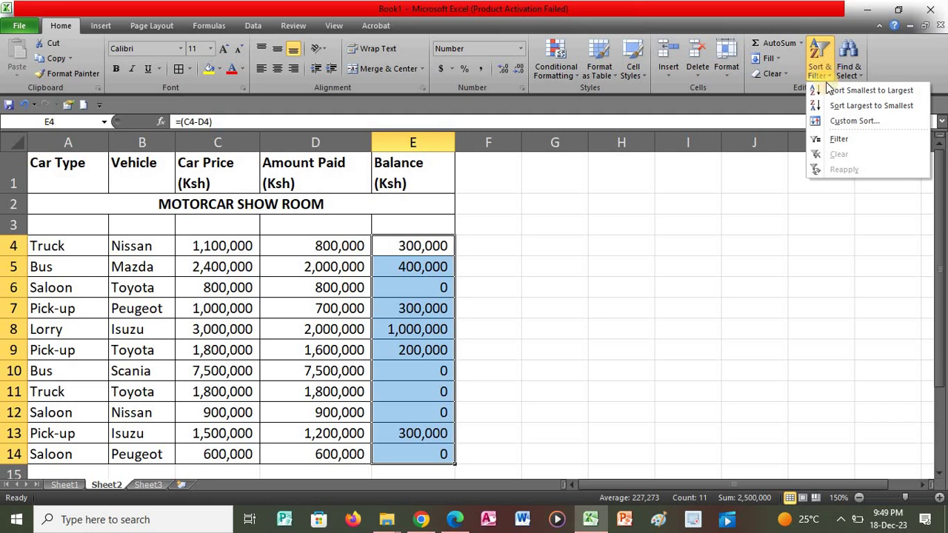
click(838, 141)
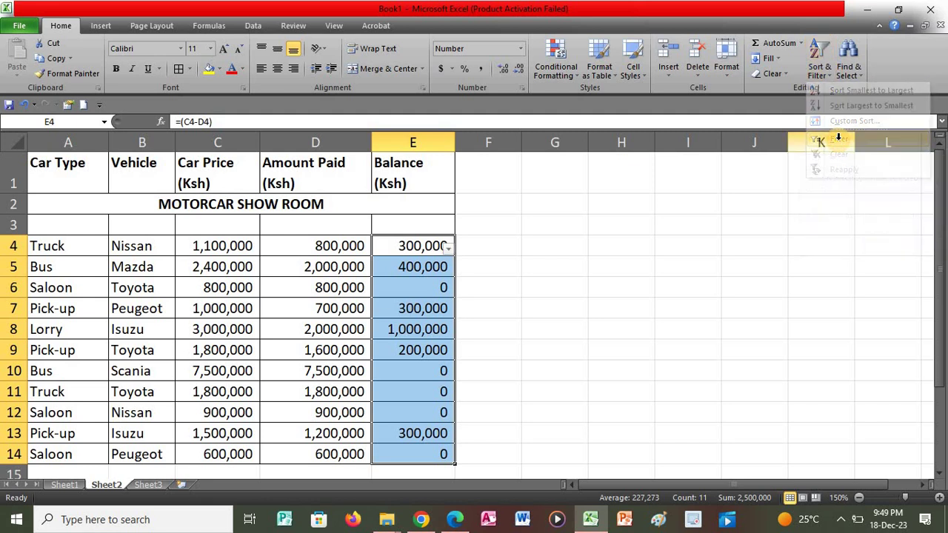
click(450, 247)
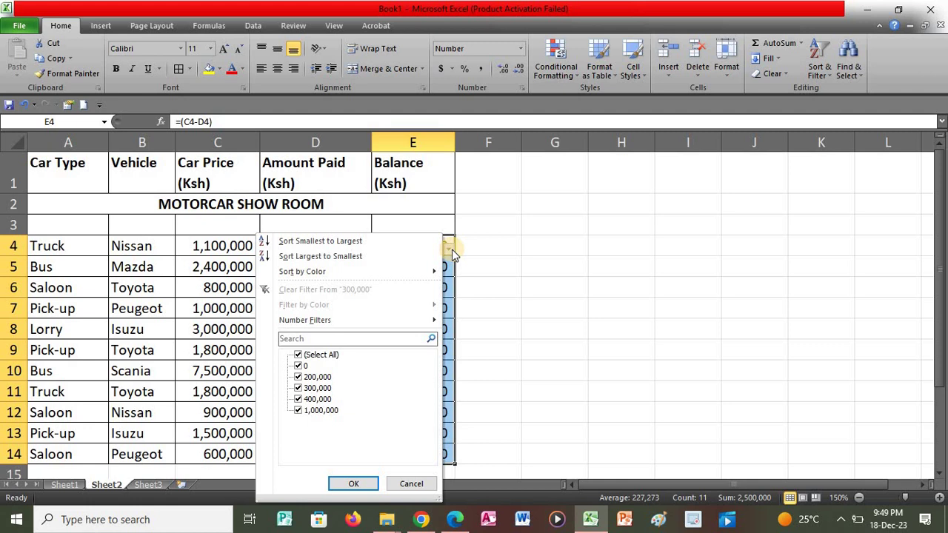
click(299, 365)
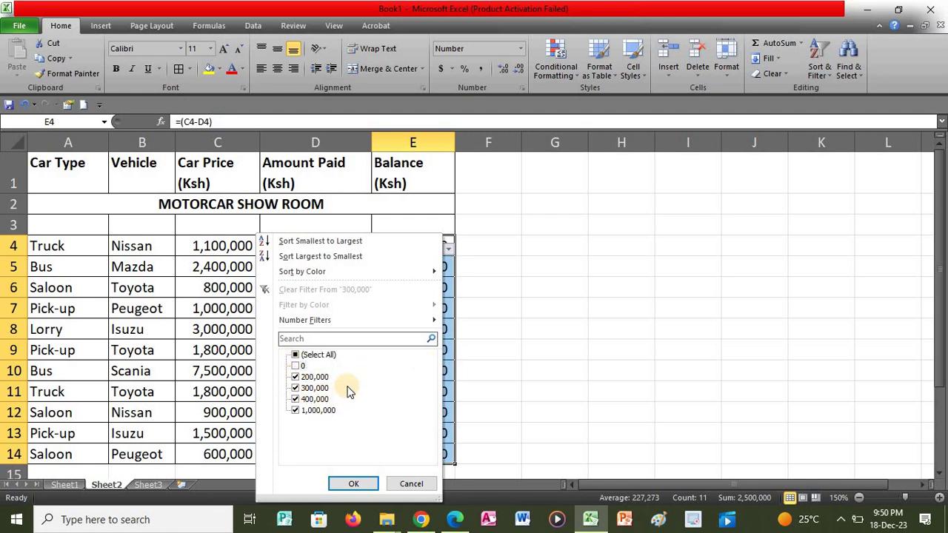
click(356, 484)
click(506, 330)
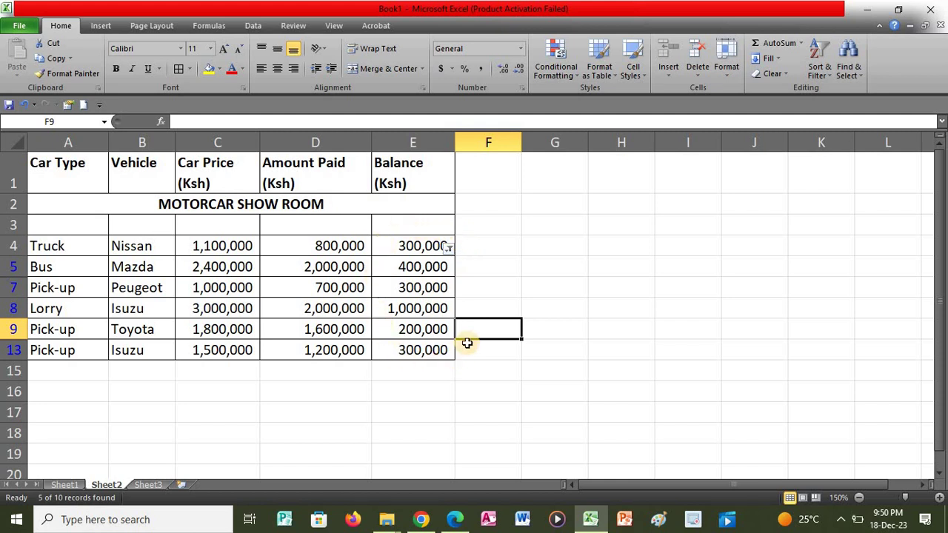
Check task (f) about the 3D column chart in the exercise PDF, and return to Sheet1 of the Excel workbook
click(457, 519)
click(434, 272)
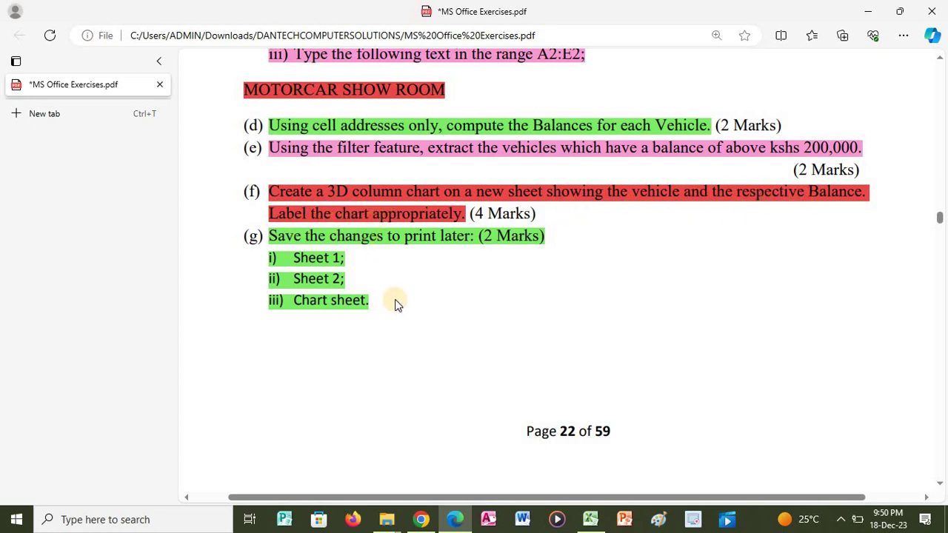
click(590, 519)
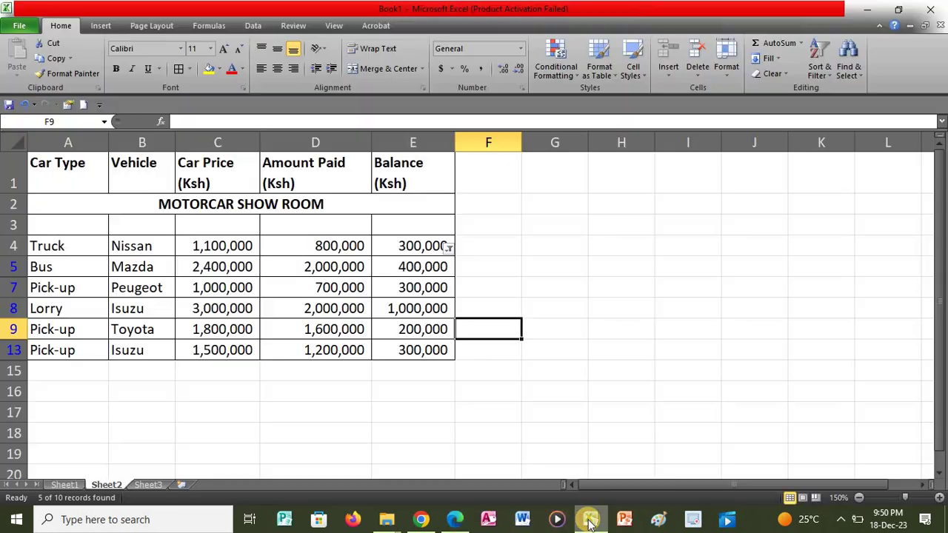
click(65, 485)
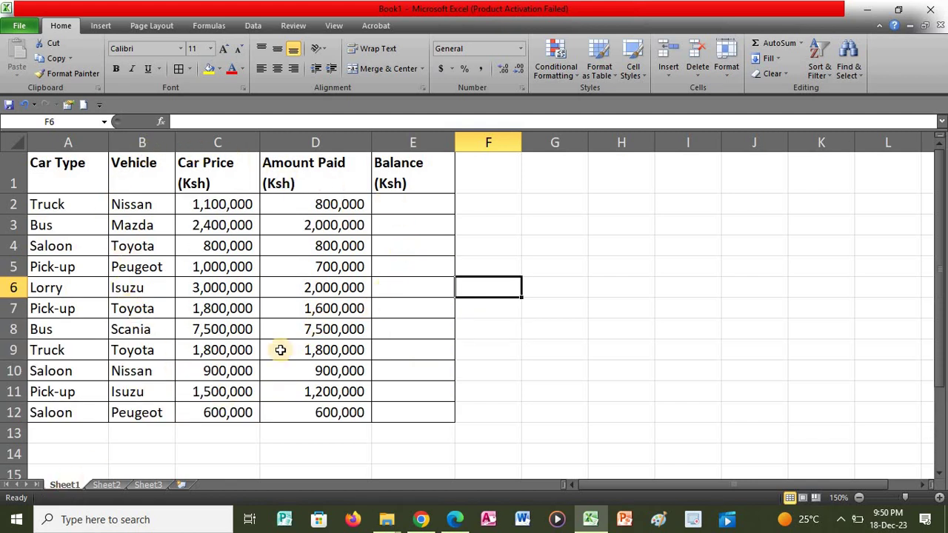
Compute the balances in Sheet1 by entering =(C2-D2) in E2 and filling it down to E12
click(413, 210)
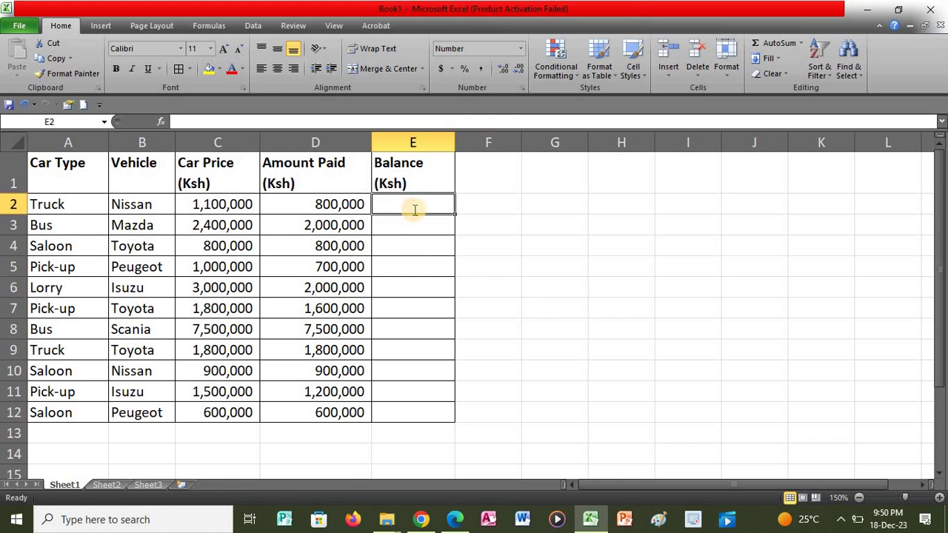
text(=()
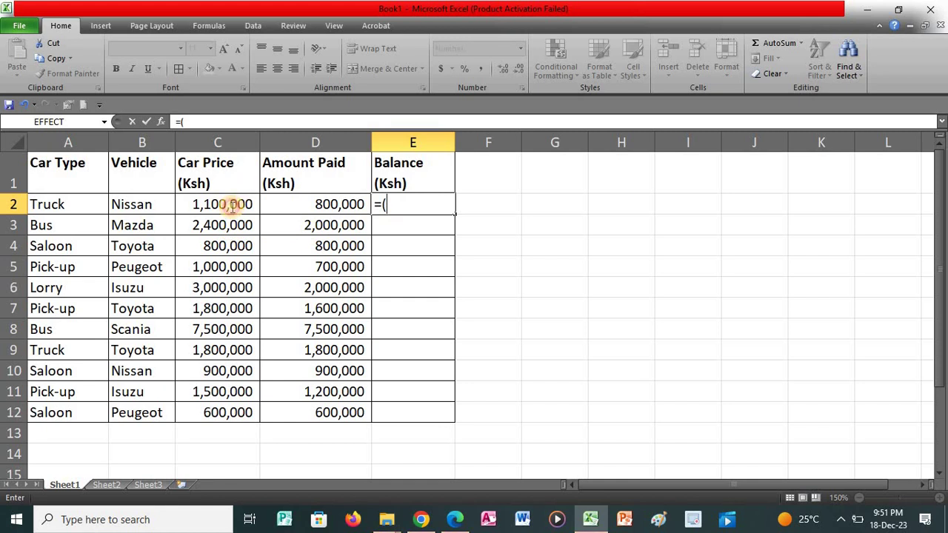
click(233, 205)
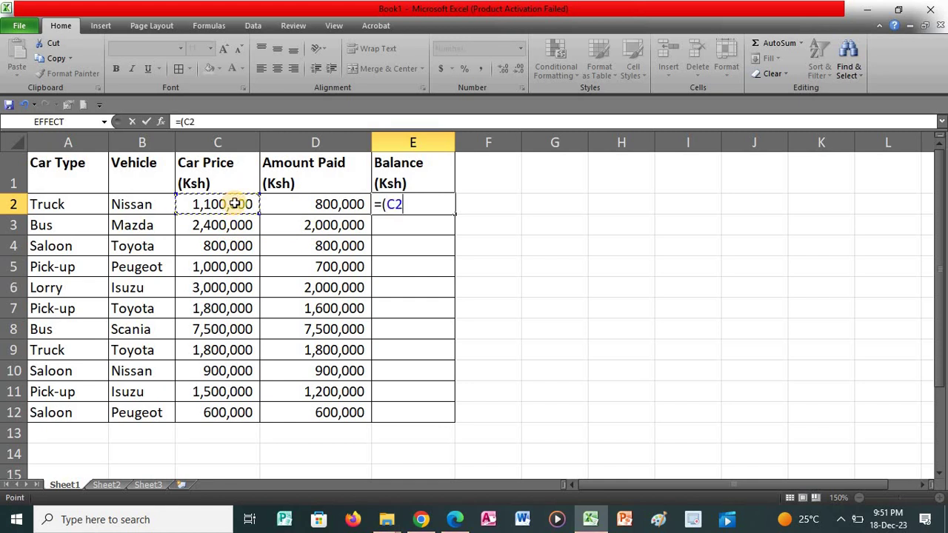
text(-)
click(294, 204)
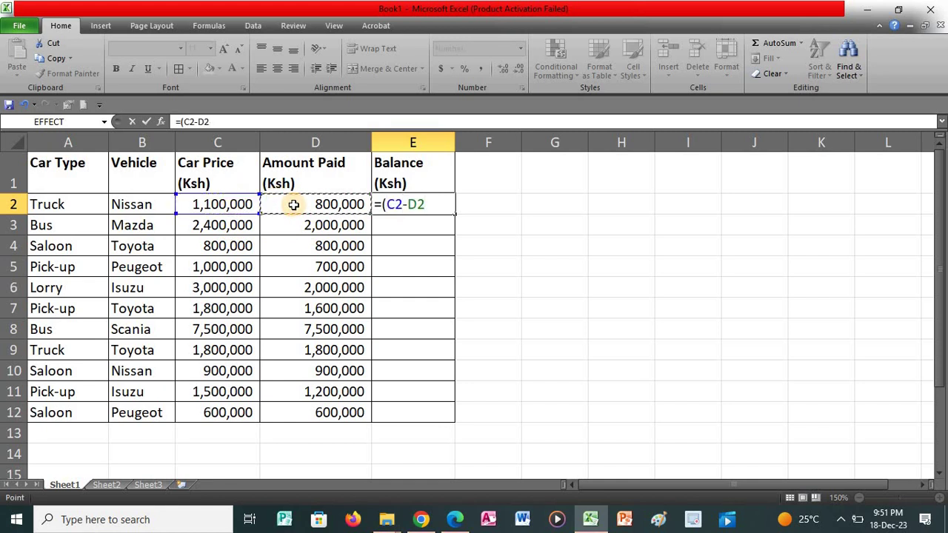
text())
key(Return)
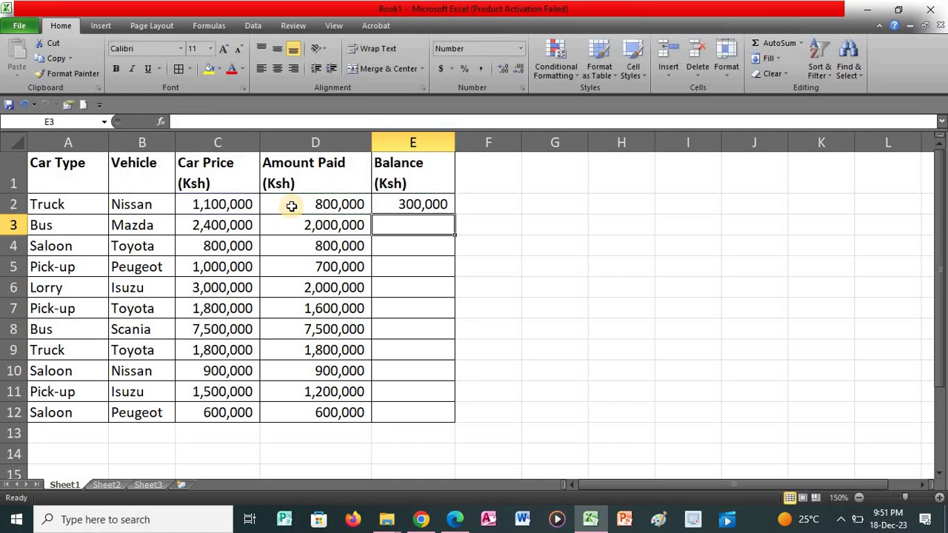
click(442, 205)
drag(454, 215, 449, 417)
click(494, 310)
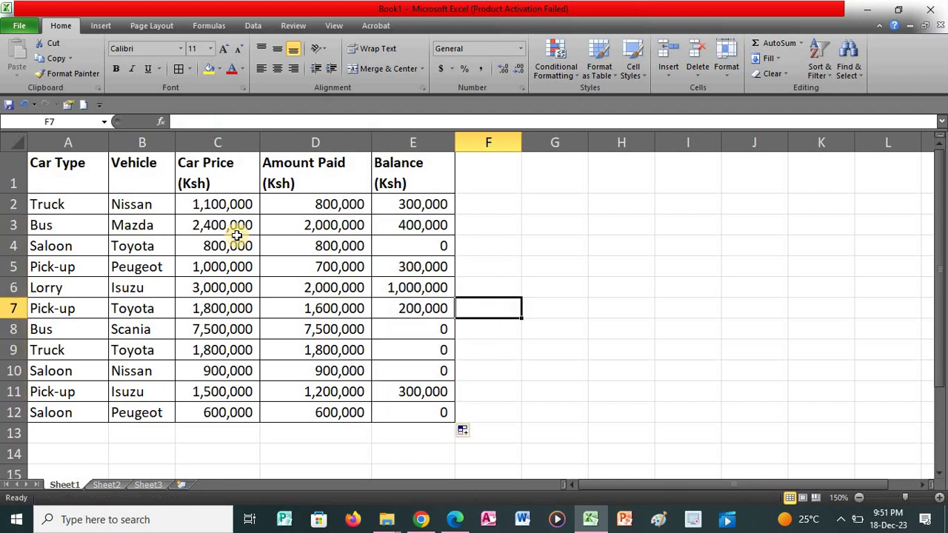
Recheck task (f) in the exercise PDF, and insert a 3-D clustered column chart from Sheet1's Vehicle (B1:B12) and Balance (E1:E12) data
click(461, 523)
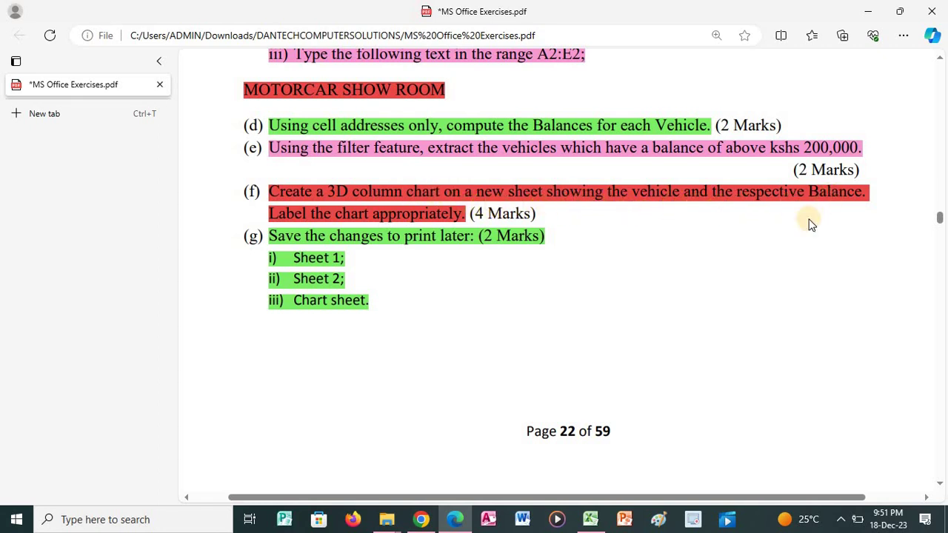
click(591, 519)
drag(80, 165, 78, 226)
drag(151, 189, 157, 412)
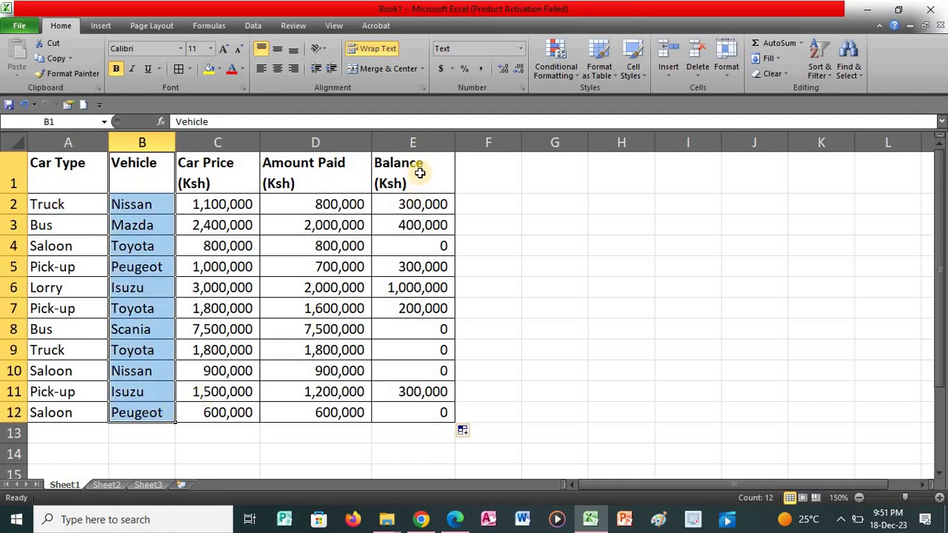
ctrl+drag(419, 173, 427, 412)
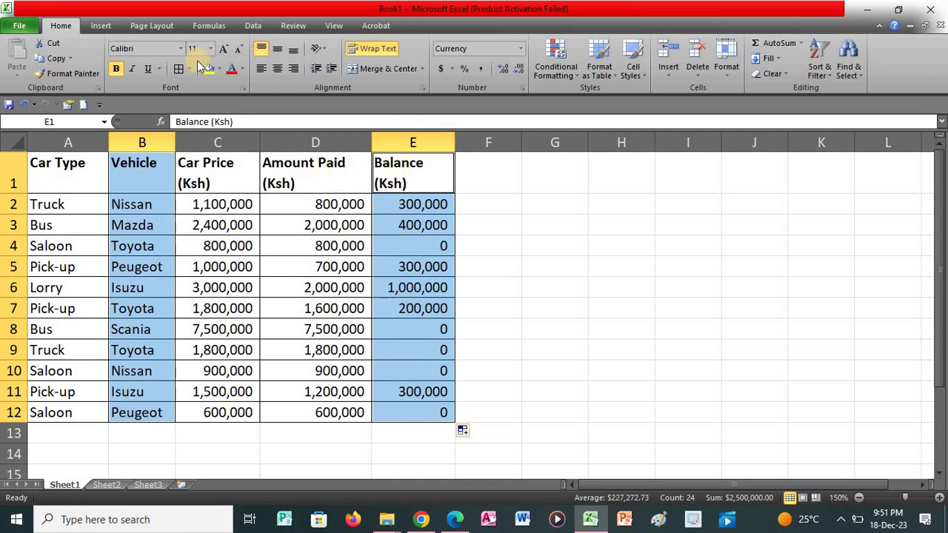
click(102, 26)
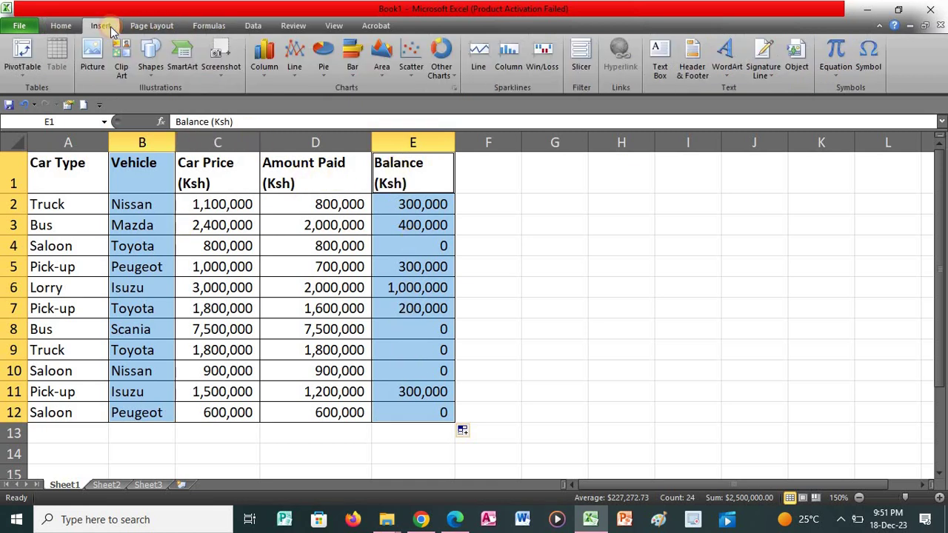
click(262, 73)
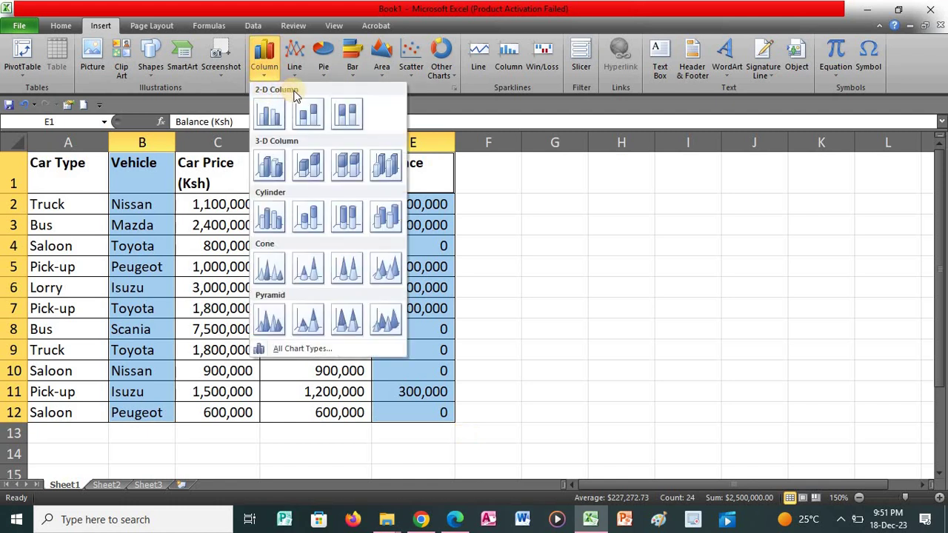
click(271, 168)
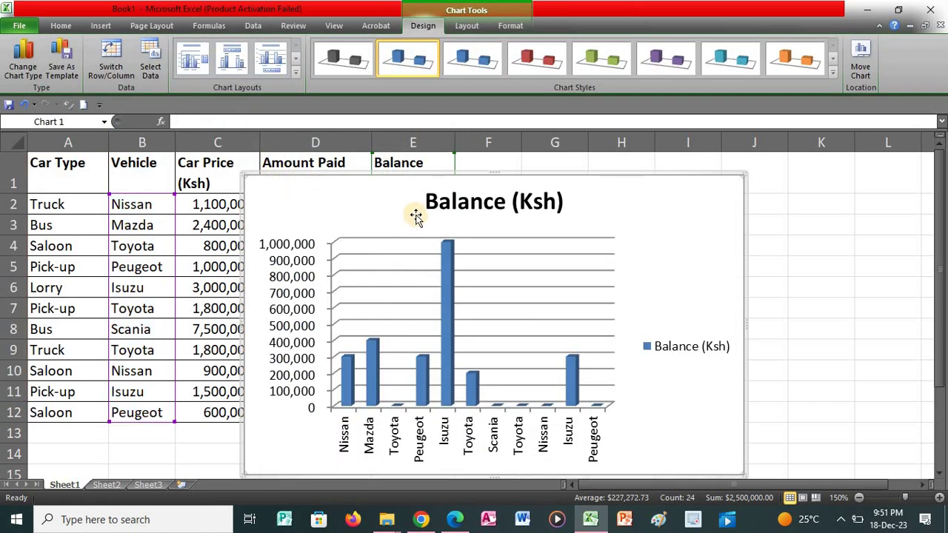
Apply a chart layout with a data table and vertical axis title, and the black-background style with green columns
click(296, 73)
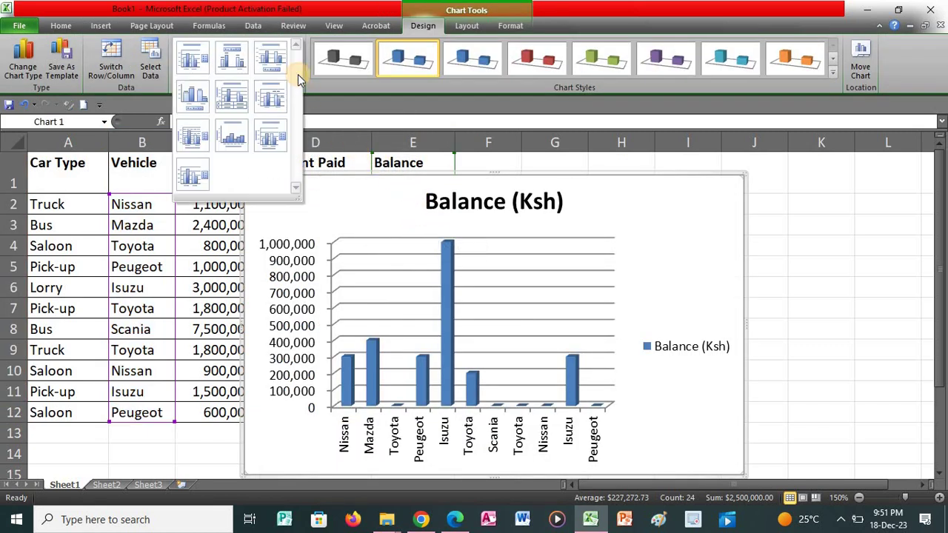
click(232, 93)
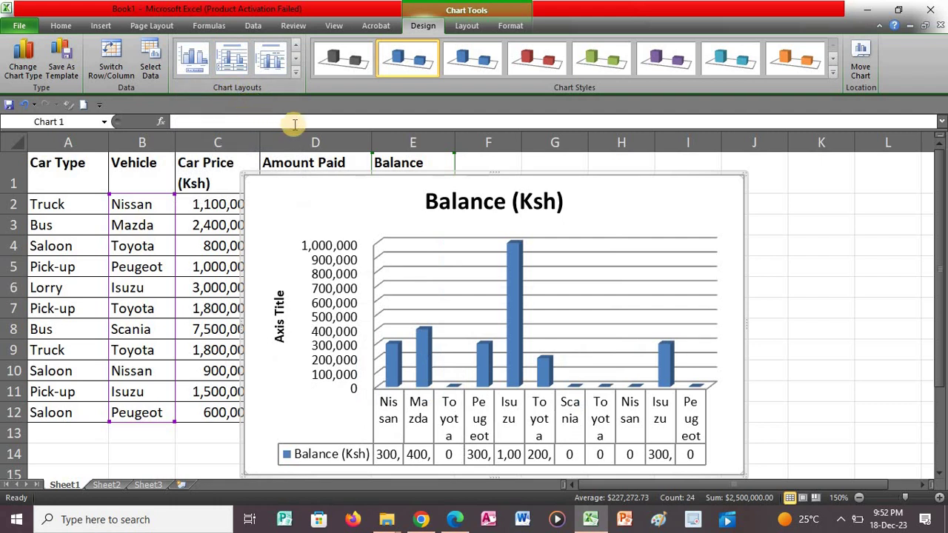
click(832, 72)
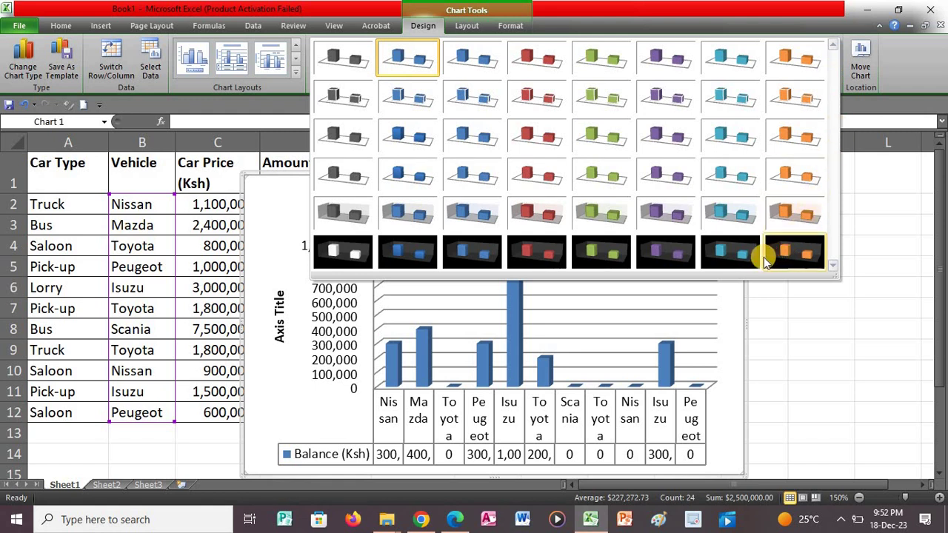
click(596, 257)
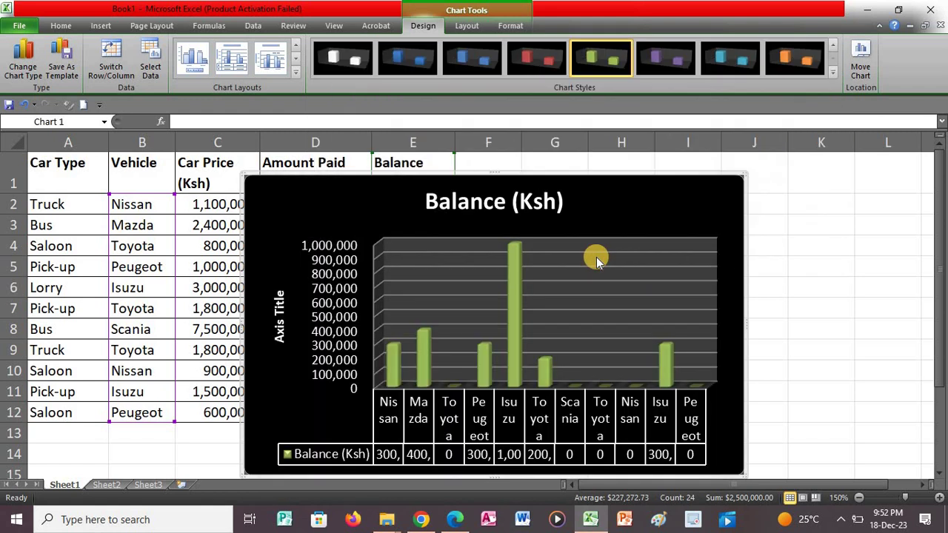
Cut the balance chart from Sheet1 and paste it at the top of the empty Sheet3
right_click(659, 203)
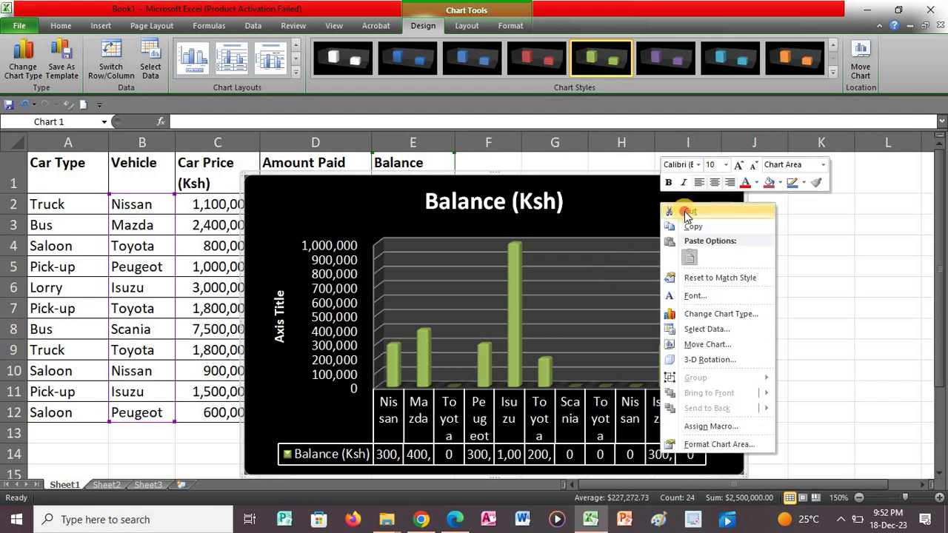
click(677, 212)
click(555, 227)
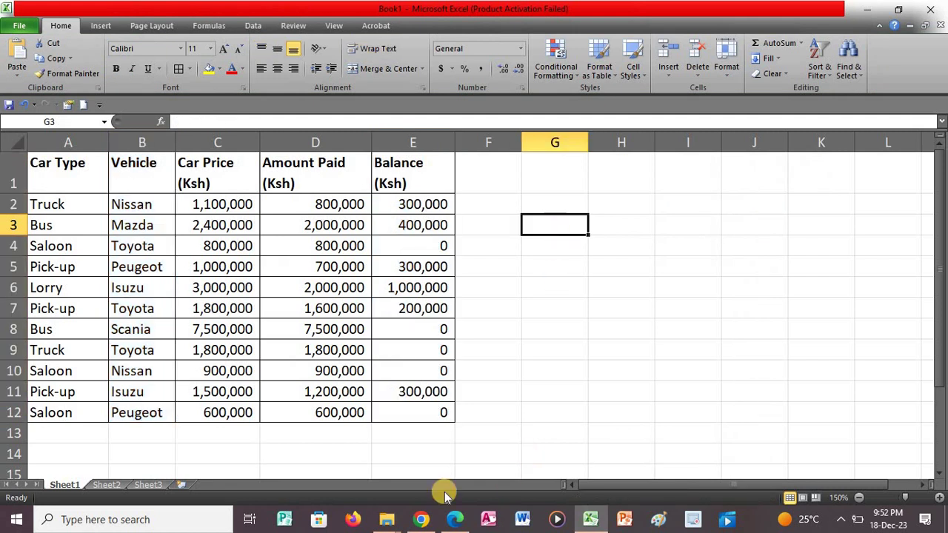
click(106, 485)
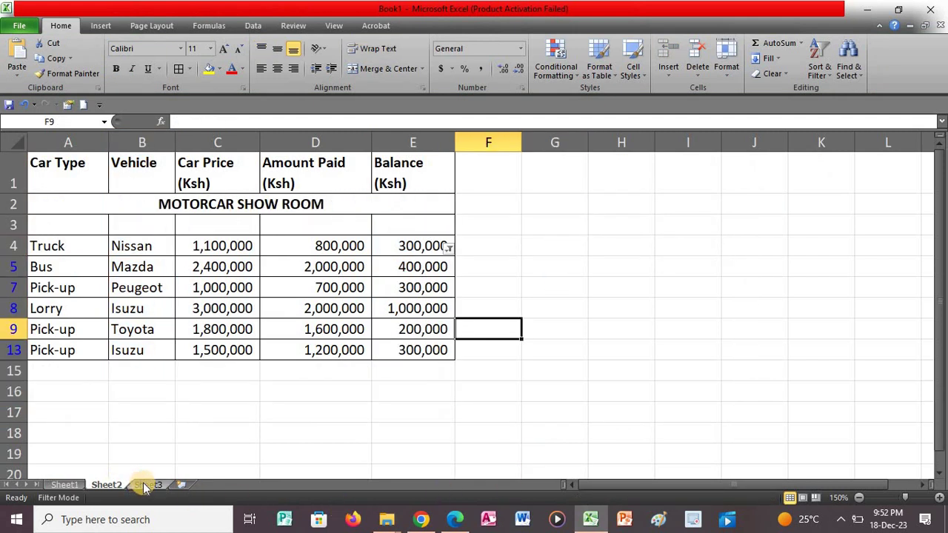
click(144, 485)
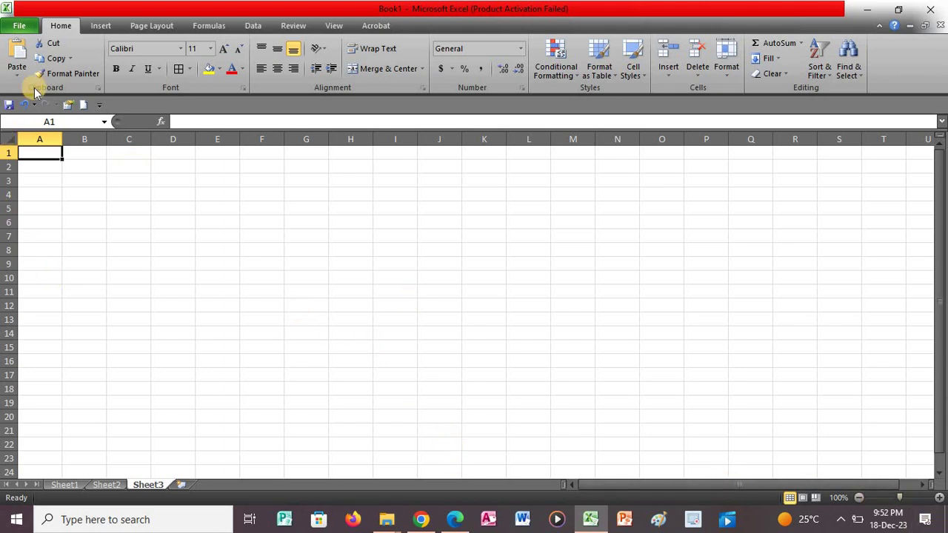
click(18, 54)
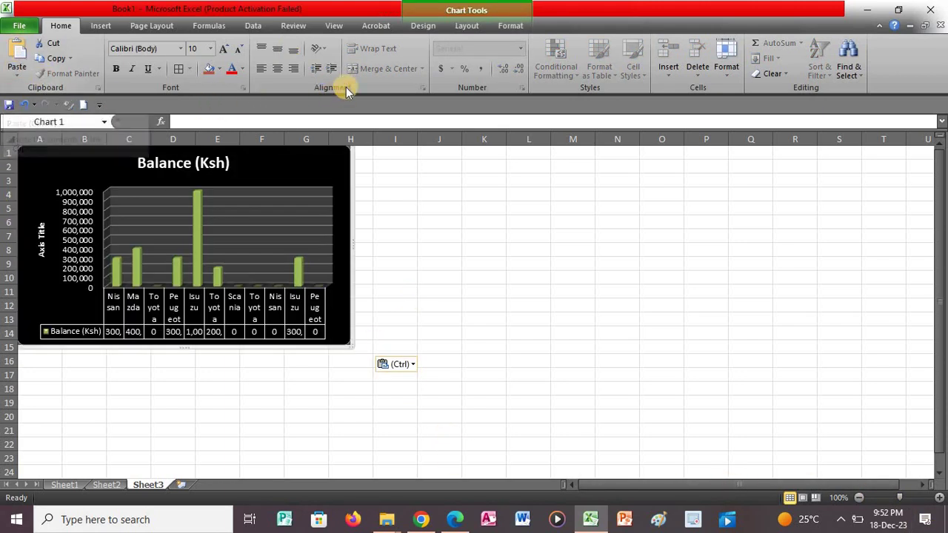
click(437, 206)
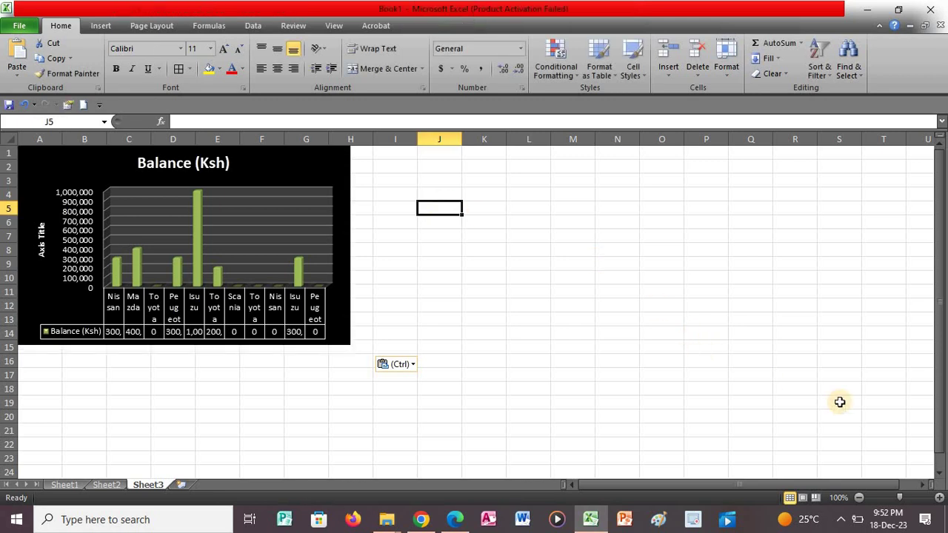
Shift the chart slightly away from Sheet3's upper-left corner and enlarge it to span about columns A to L and rows 1 to 15
click(939, 499)
click(939, 499)
click(938, 499)
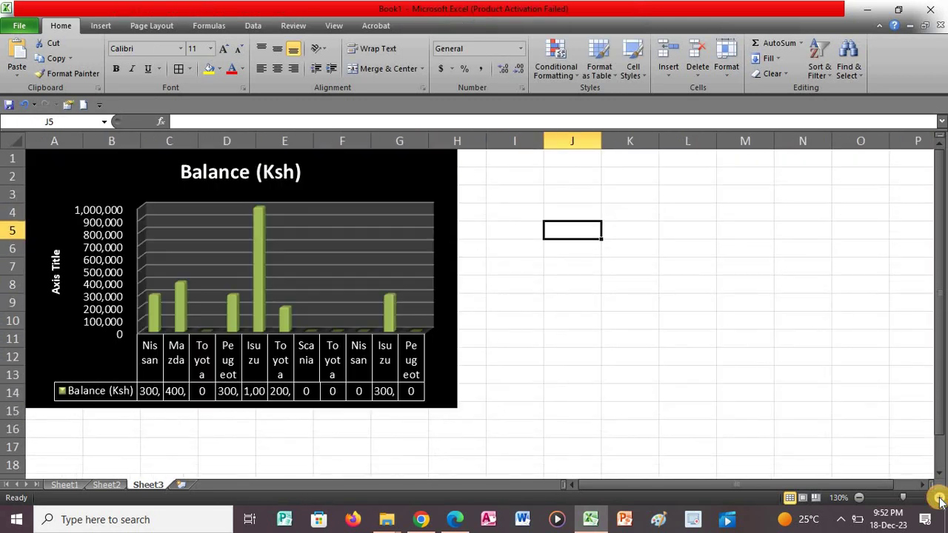
click(939, 499)
click(939, 499)
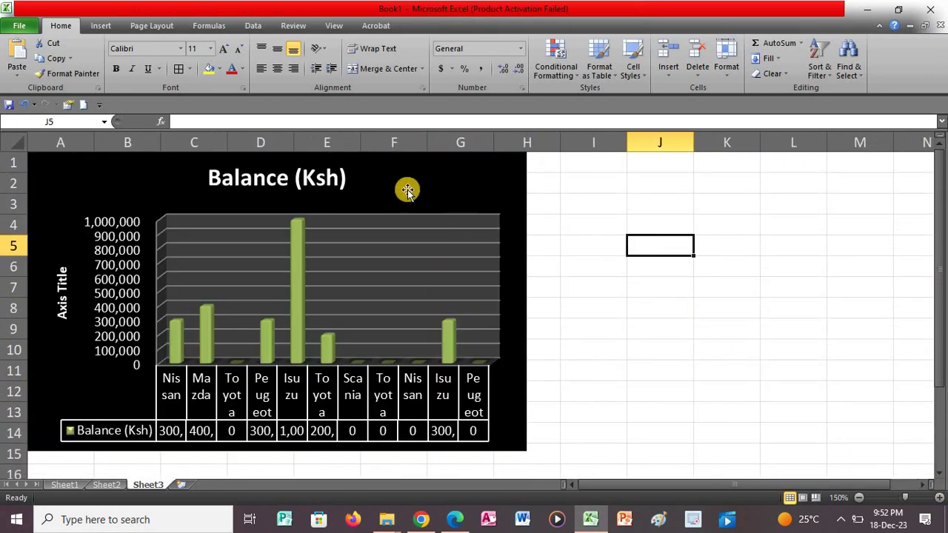
mouse_move(419, 186)
mouse_down()
mouse_move(518, 195)
mouse_move(429, 186)
mouse_up()
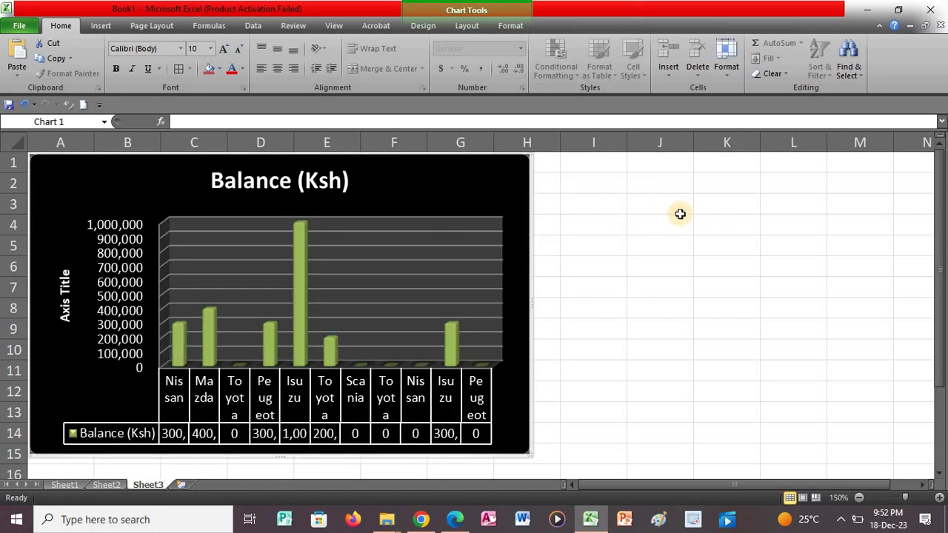
click(678, 211)
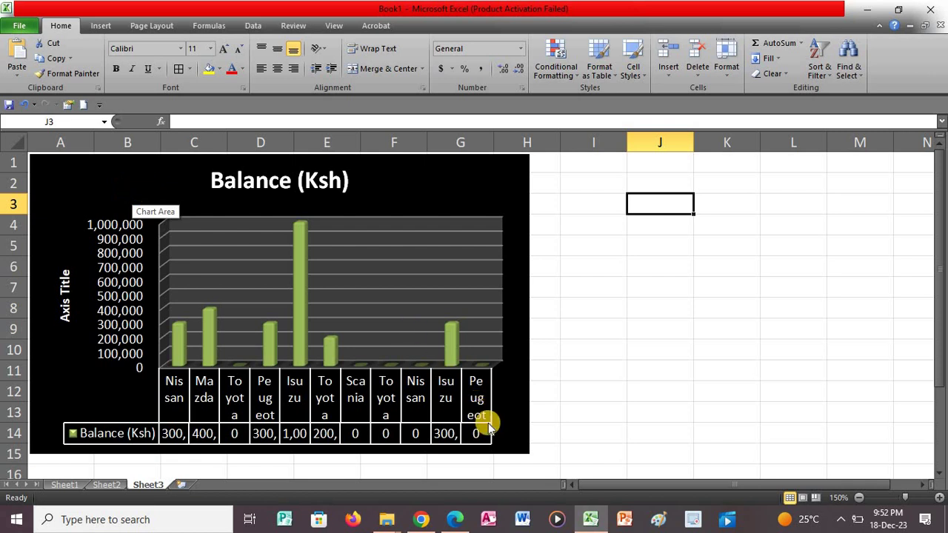
click(523, 447)
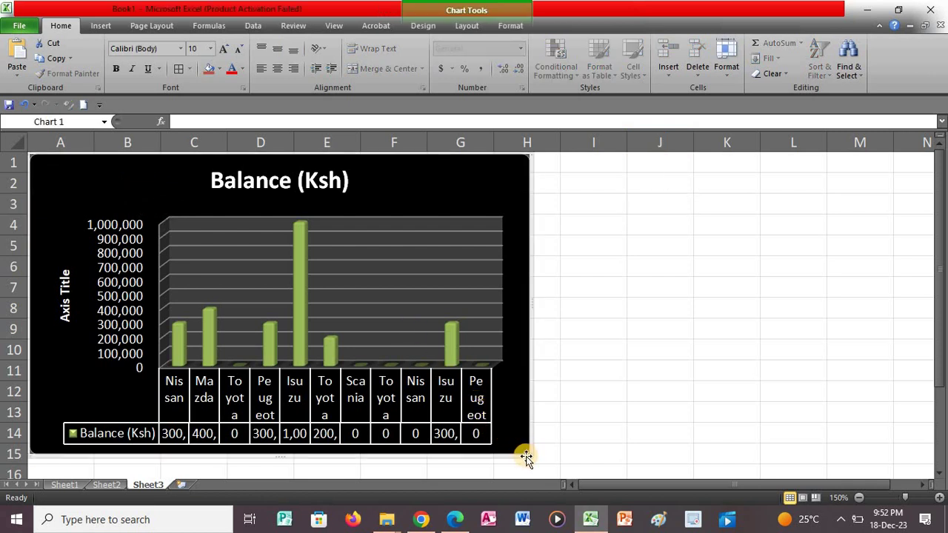
drag(529, 451, 626, 463)
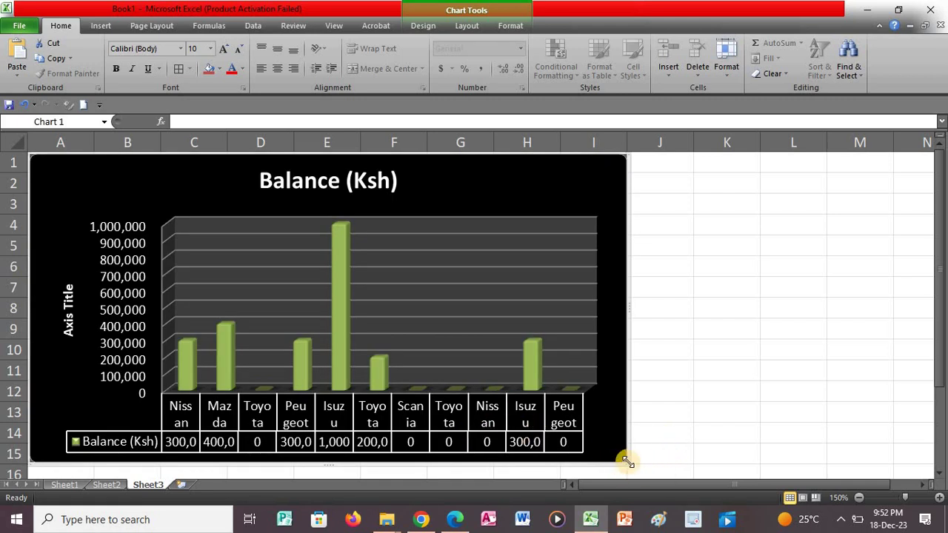
drag(628, 461, 769, 464)
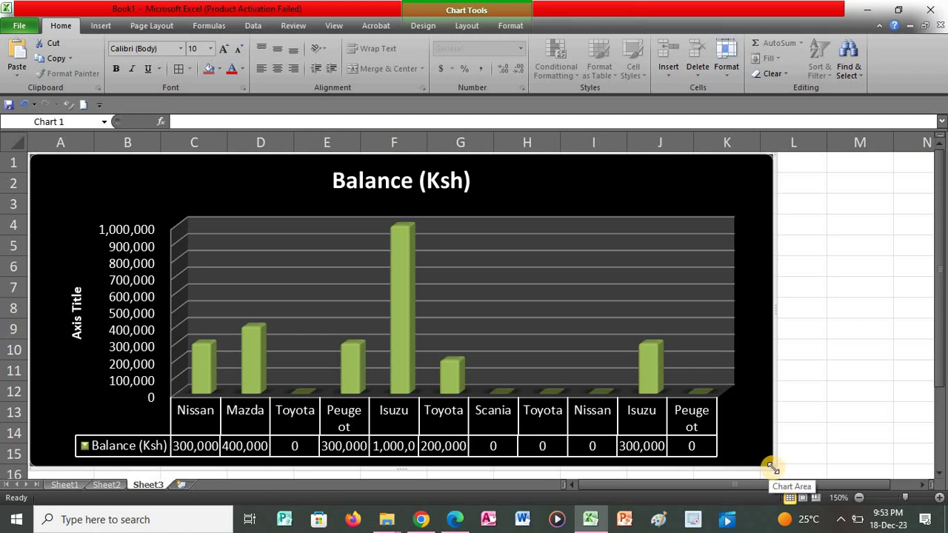
drag(773, 463, 860, 465)
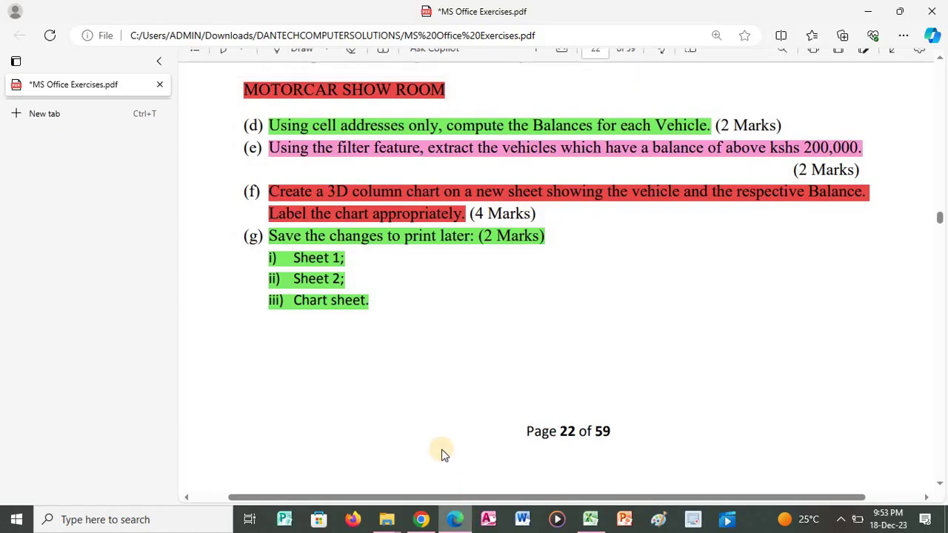
Check task (g) about saving the sheets in the exercise PDF, and return to the chart in Excel
click(454, 519)
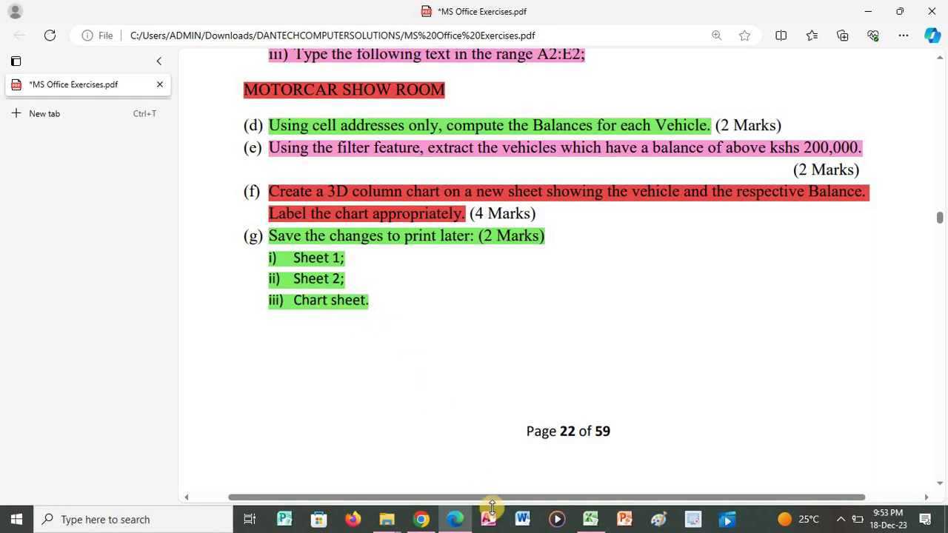
click(590, 519)
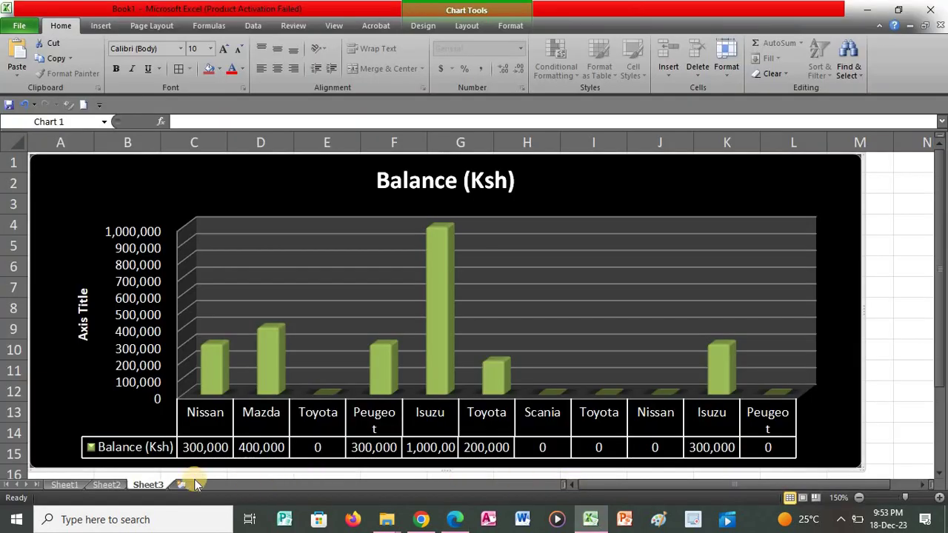
Rename Sheet3 as CHART SHEET and deselect the chart
right_click(151, 486)
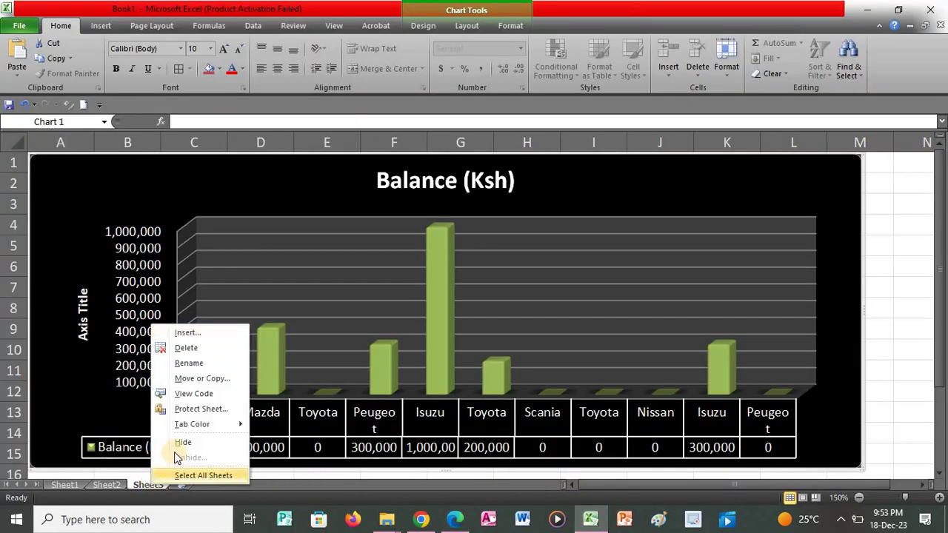
click(190, 364)
text(d)
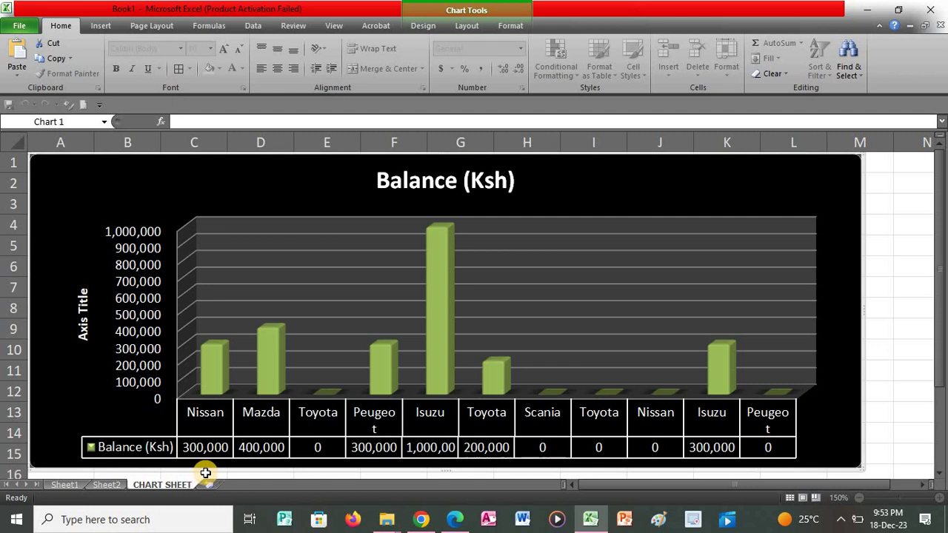
click(911, 199)
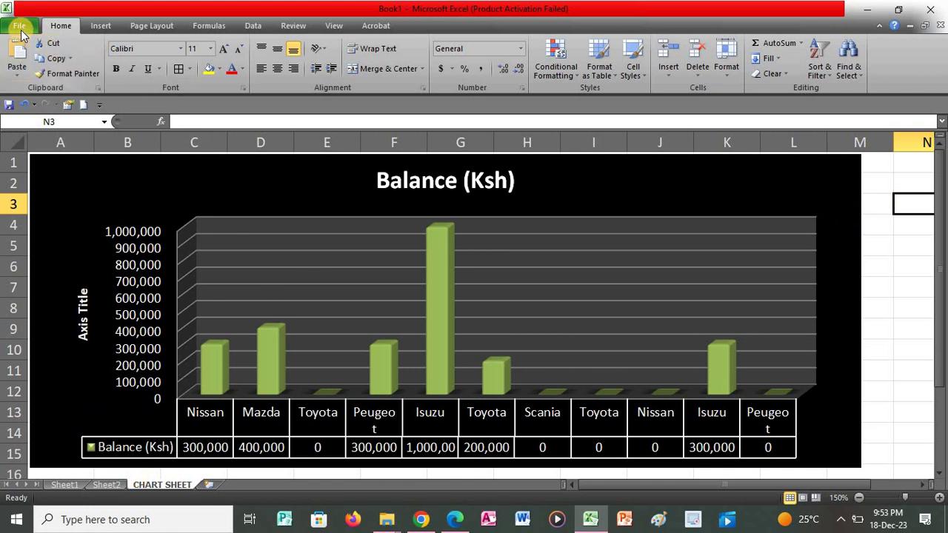
Save the workbook as BUDGET in the DANTECHCOMPUTERSOLUTIONS folder inside Documents, in Excel Workbook format
click(9, 107)
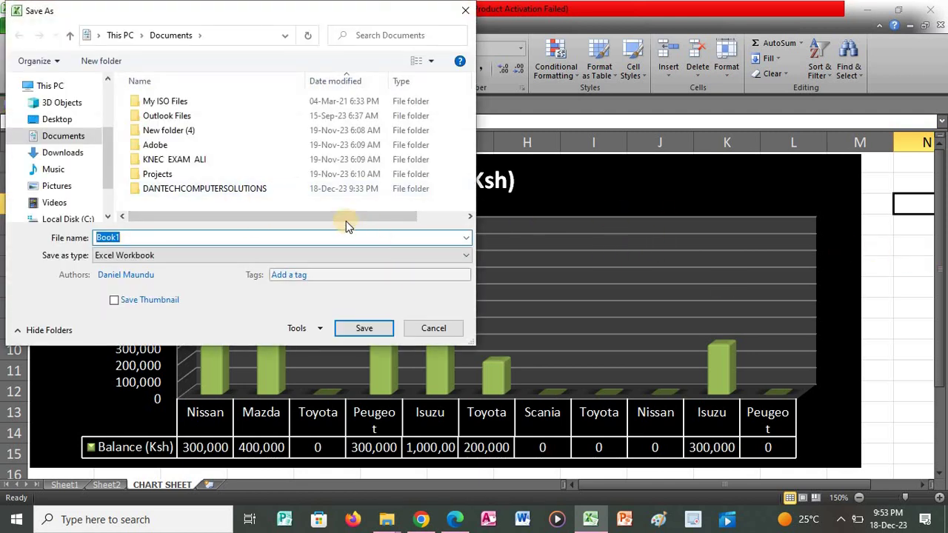
click(231, 188)
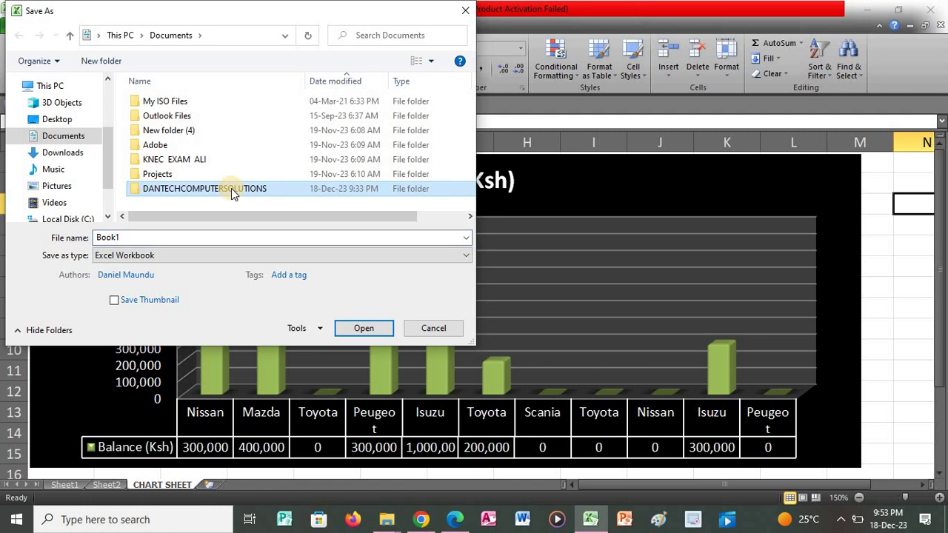
double_click(230, 188)
double_click(164, 239)
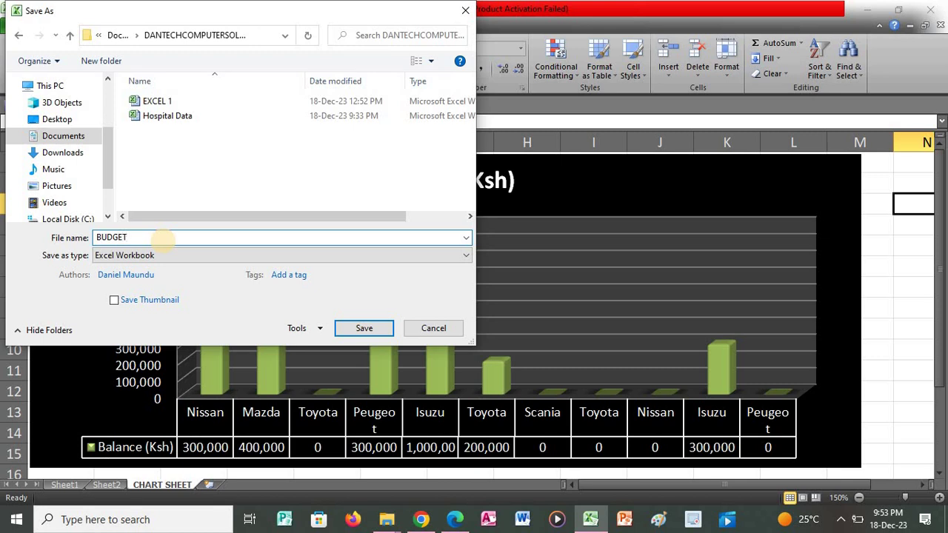
text(BUDGET)
click(363, 330)
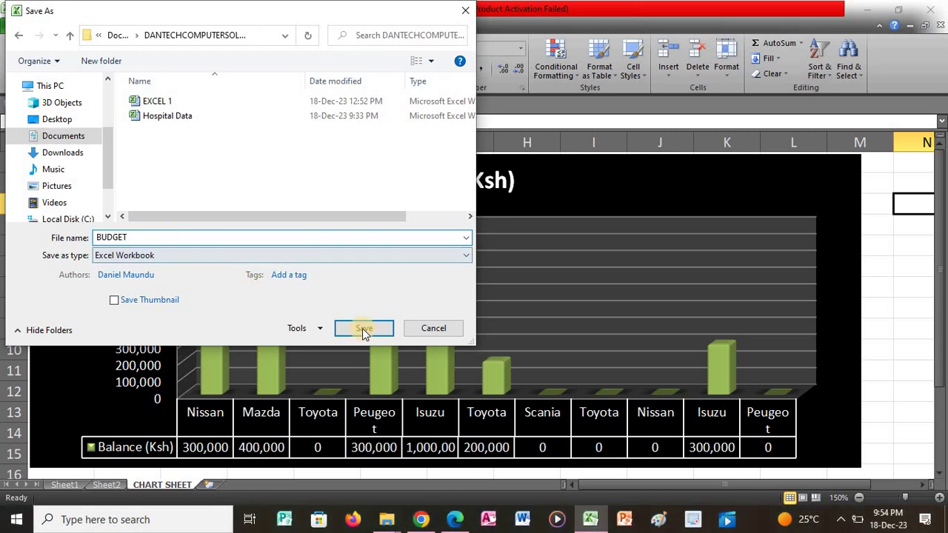